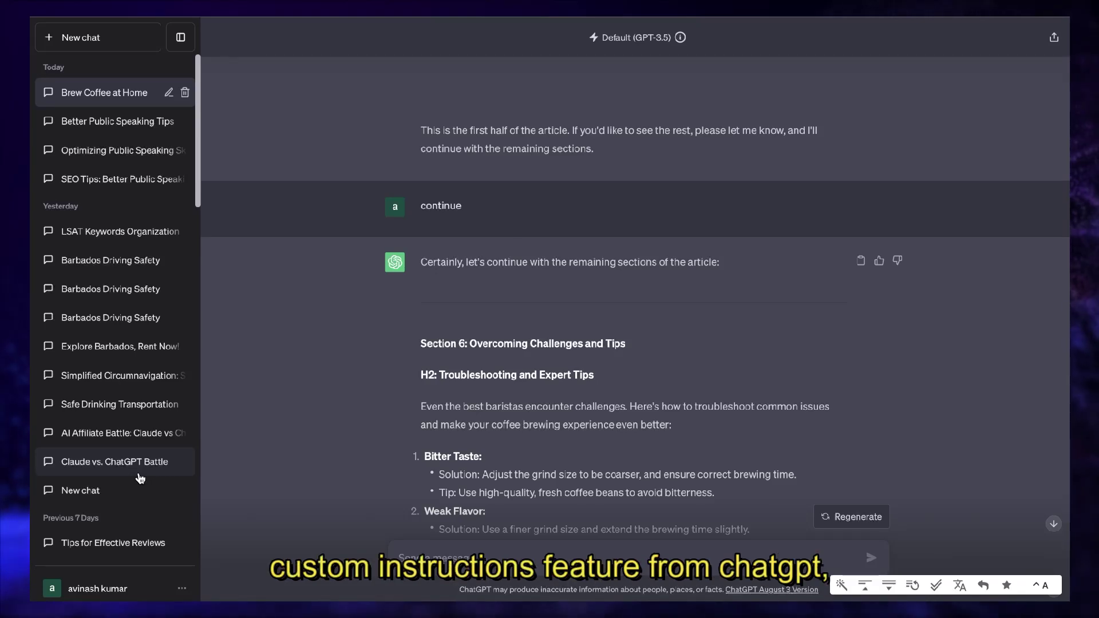
# Open ChatGPT's account menu from the account name at the bottom of the sidebar.
pyautogui.scroll(-1, 140, 478)
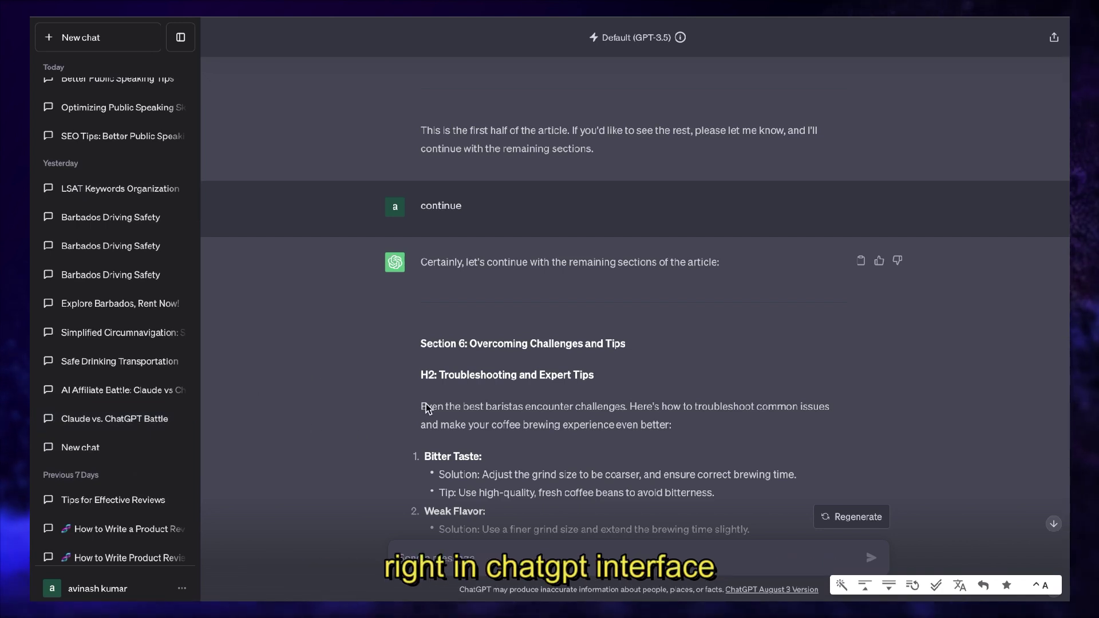
pyautogui.scroll(-1, 496, 321)
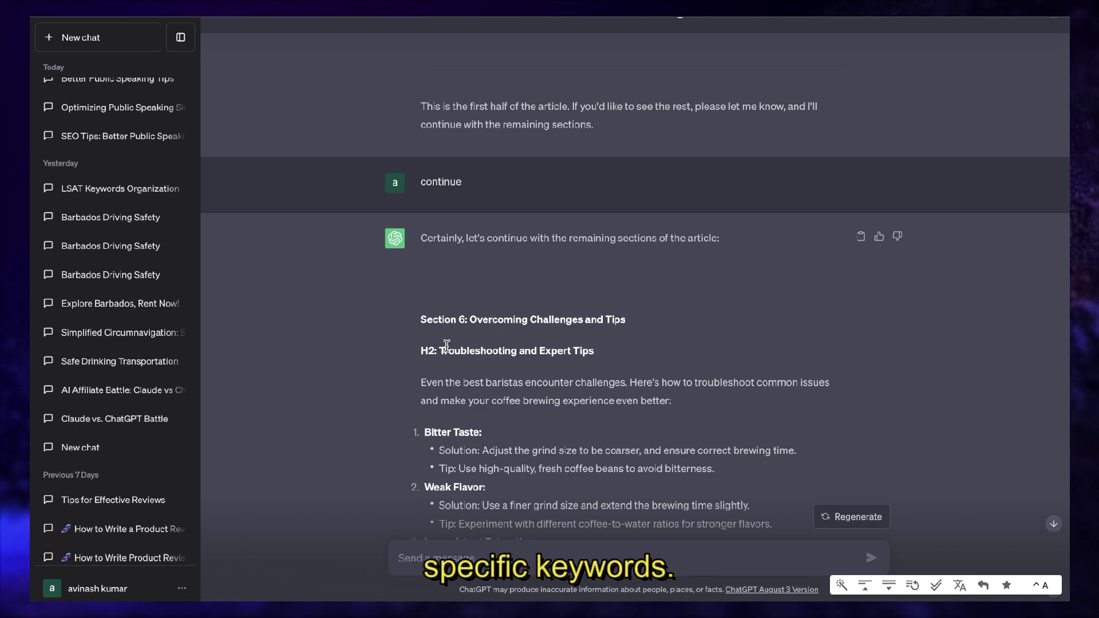
pyautogui.scroll(-7, 97, 516)
pyautogui.click(87, 587)
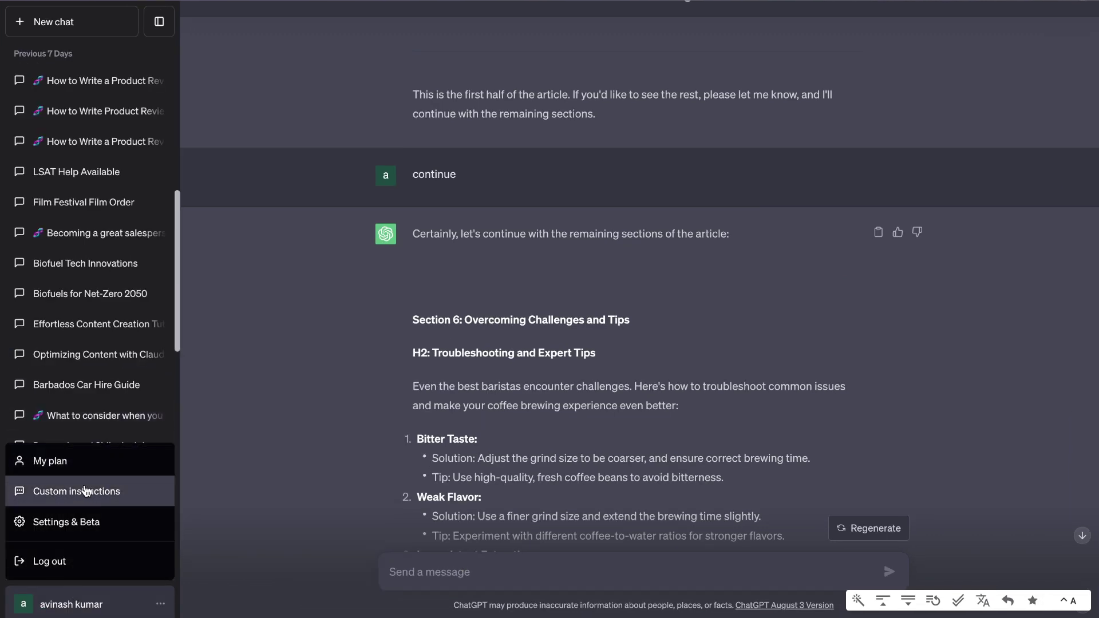
# Open Custom instructions and review the SEO brief targeting 'how to brew coffee at home'.
pyautogui.click(84, 491)
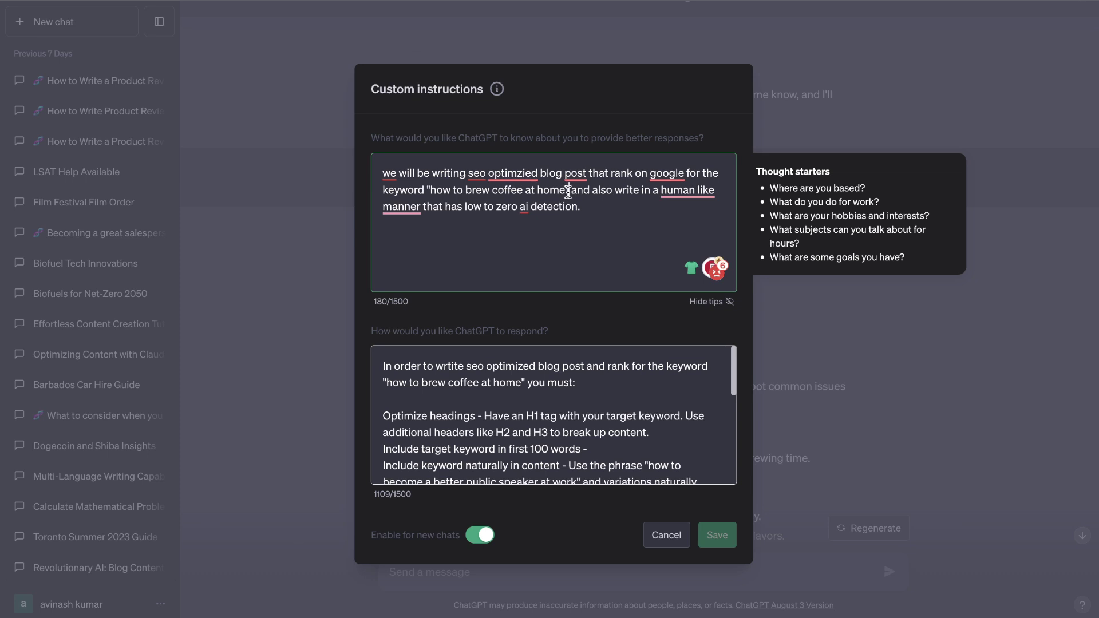
pyautogui.moveTo(569, 192); pyautogui.dragTo(430, 192)
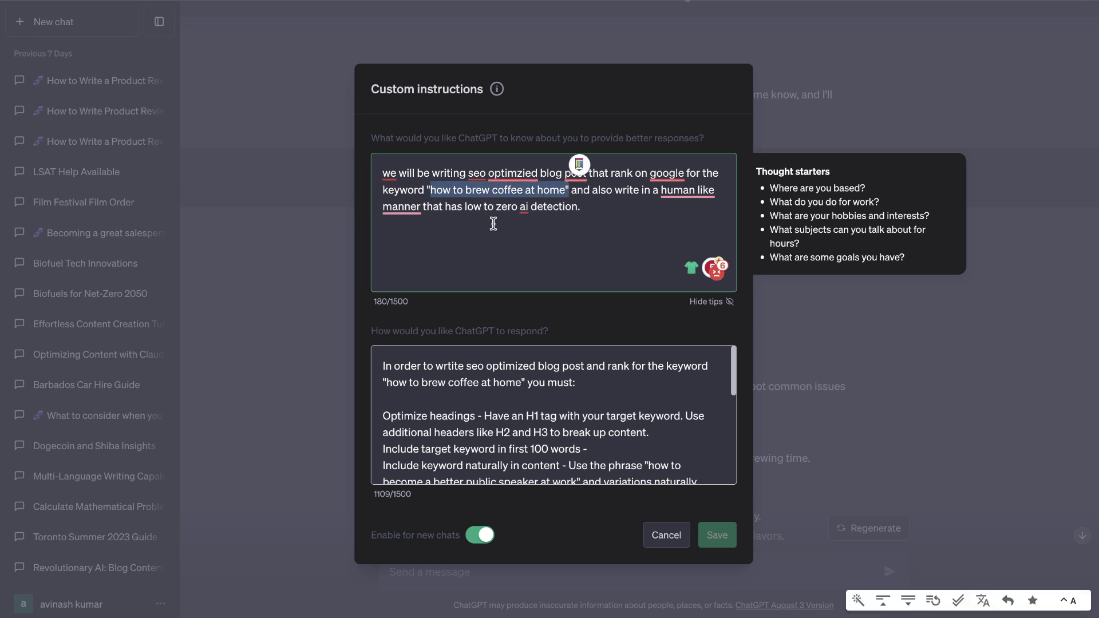
pyautogui.click(600, 213)
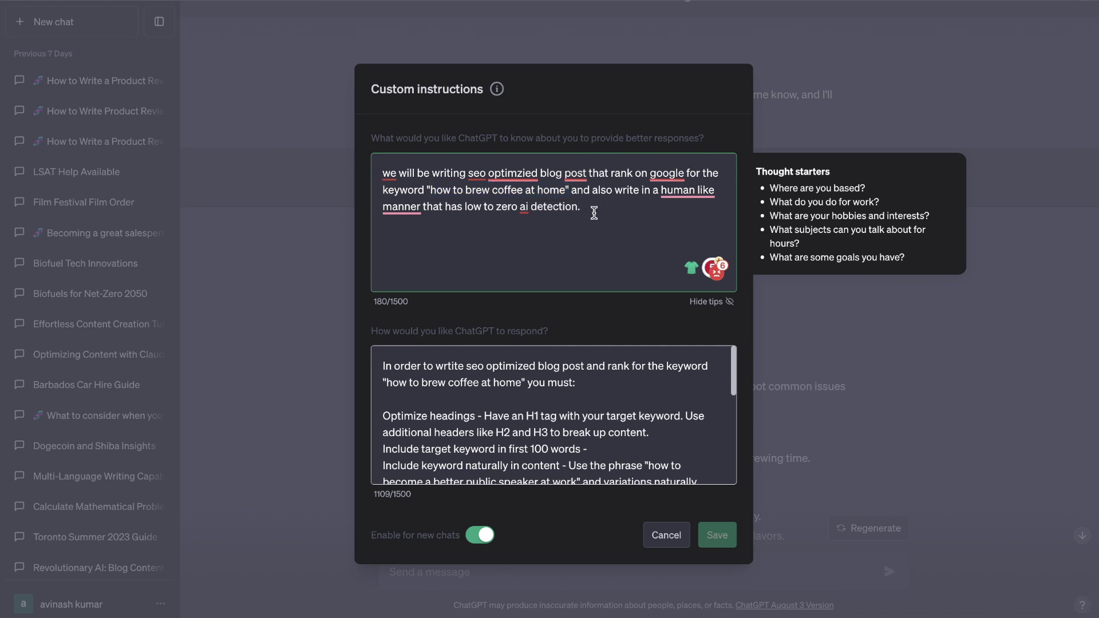
pyautogui.moveTo(594, 212); pyautogui.dragTo(570, 191)
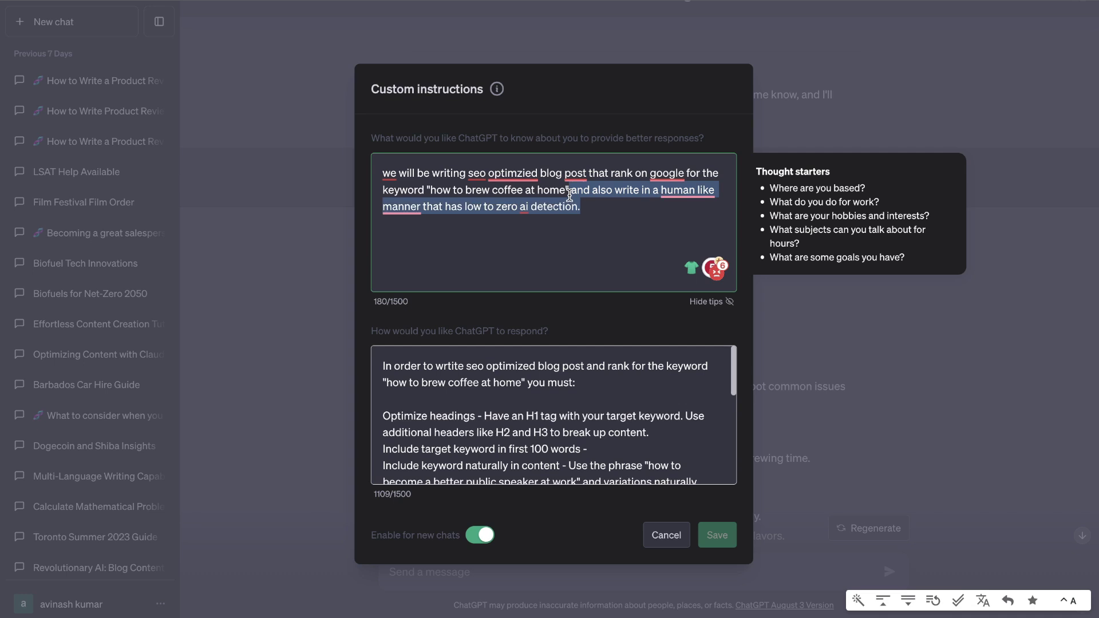
pyautogui.click(589, 250)
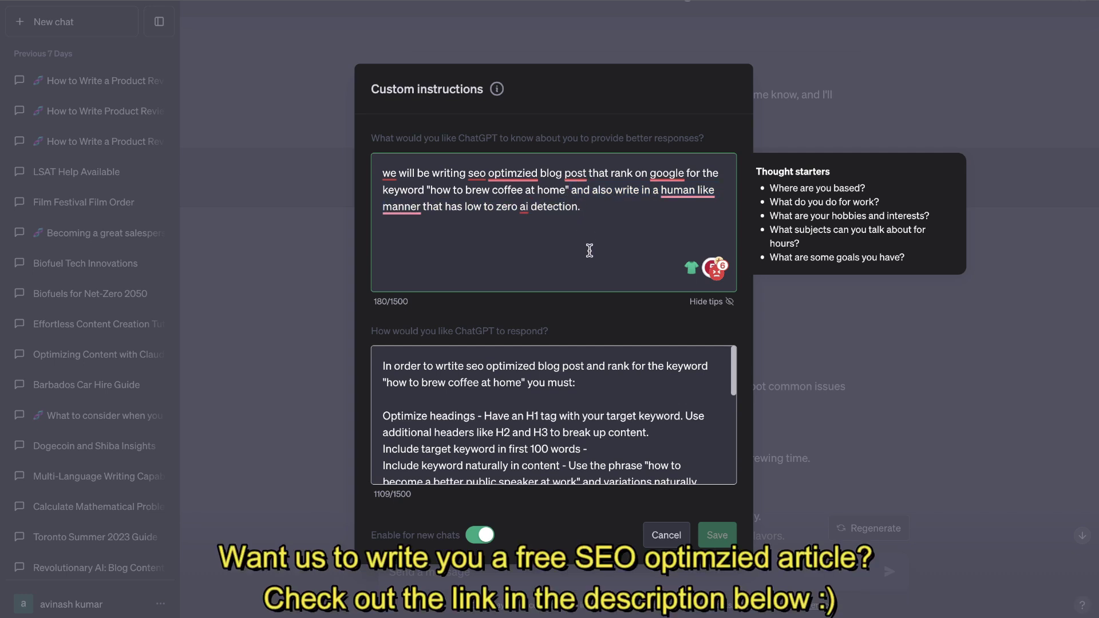
pyautogui.scroll(-1, 525, 384)
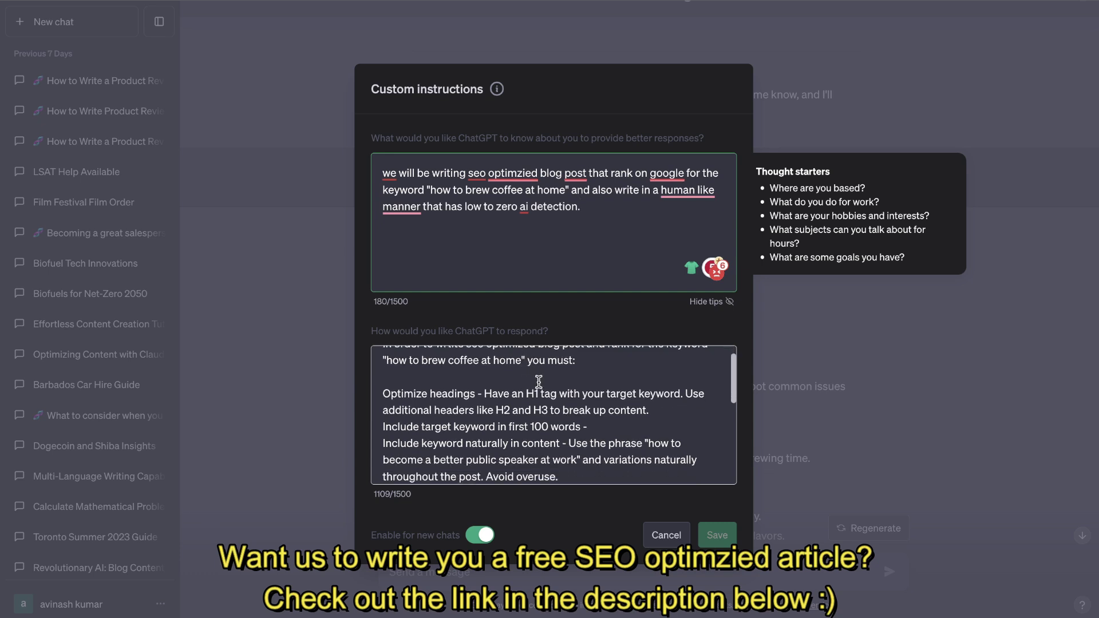
pyautogui.scroll(1, 539, 381)
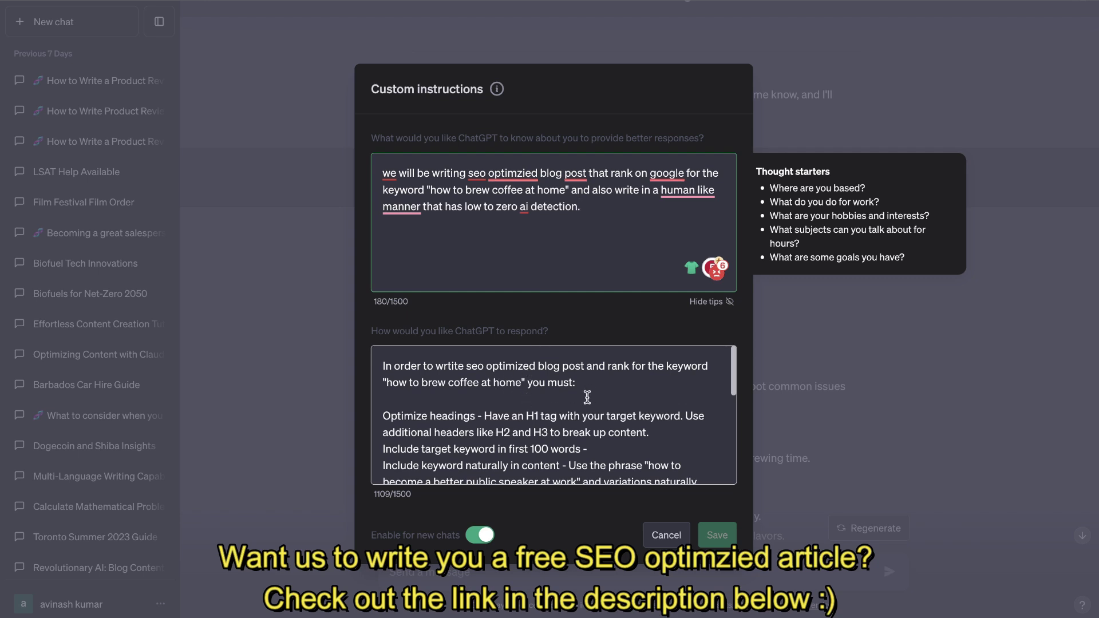
pyautogui.scroll(-2, 572, 395)
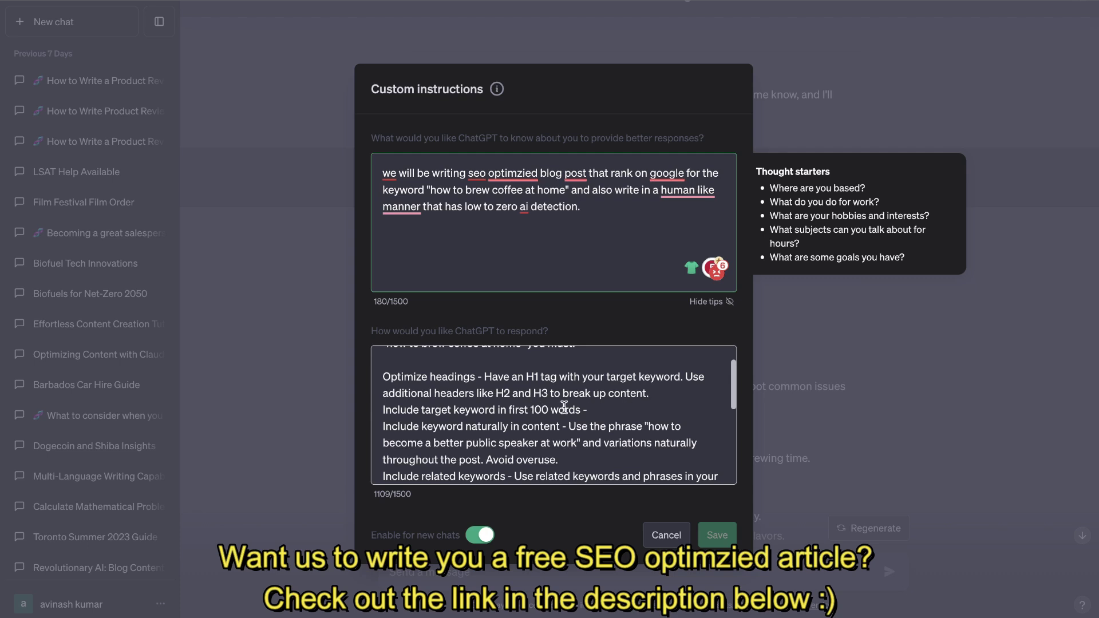
pyautogui.scroll(-1, 607, 409)
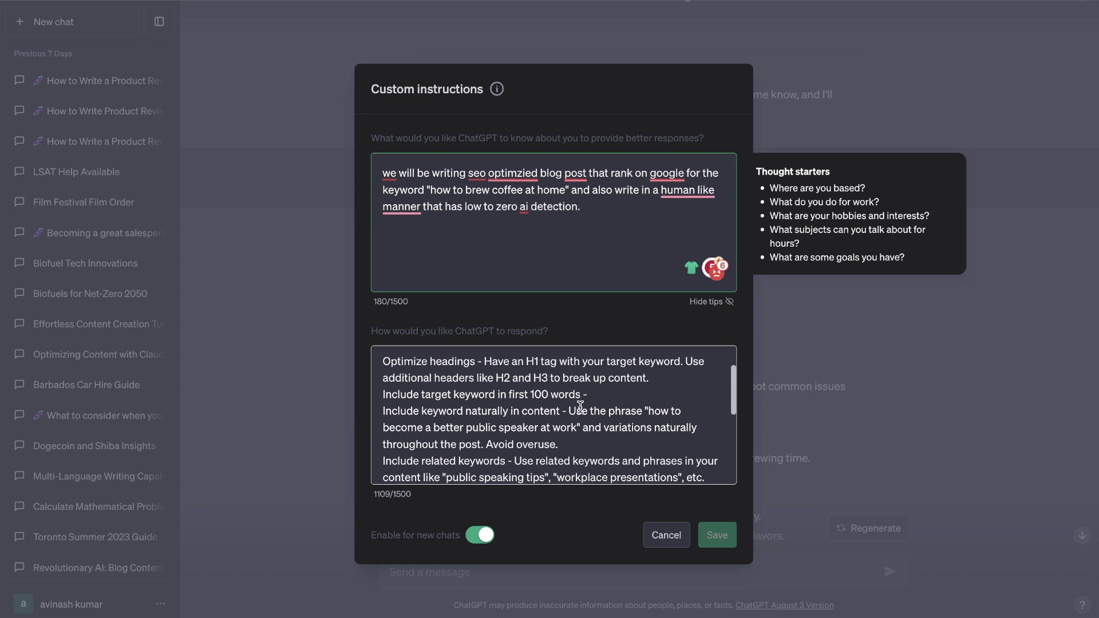
pyautogui.scroll(-1, 578, 406)
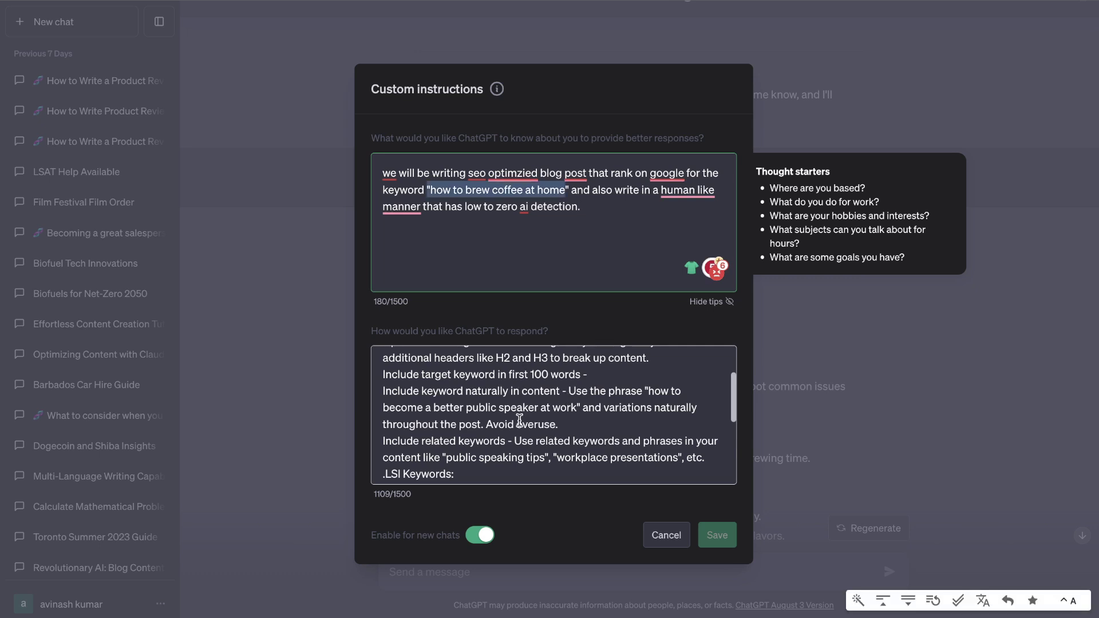
# Replace the public-speaking keyword phrase with 'how to brew coffee at home' and delete its example keywords.
pyautogui.moveTo(643, 391); pyautogui.dragTo(582, 408)
pyautogui.write('"how to brew coffee at home')
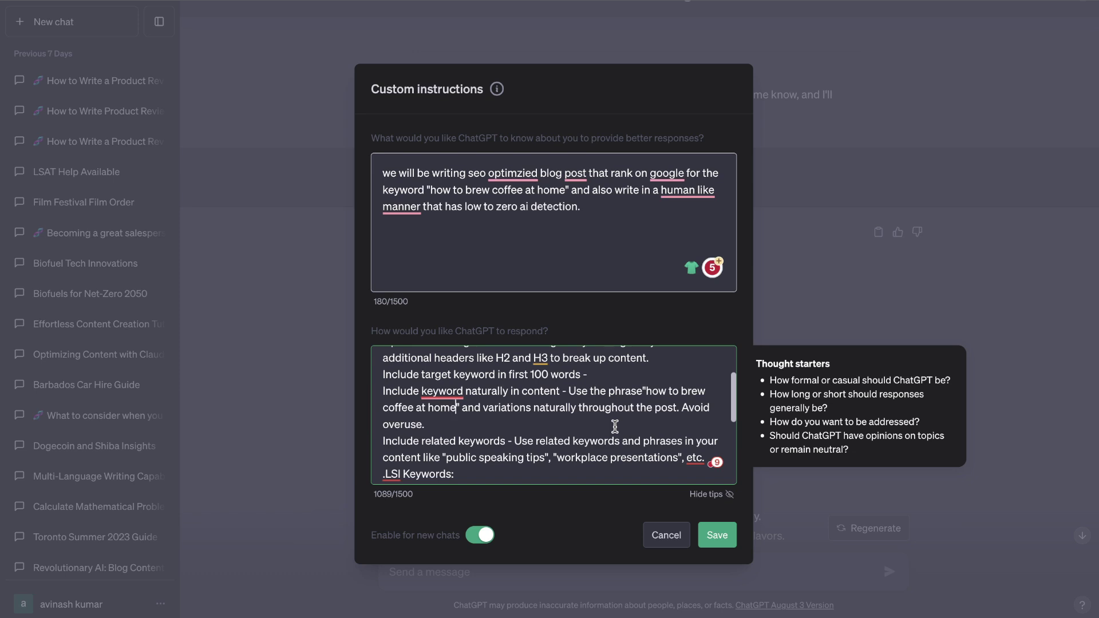
pyautogui.scroll(-1, 615, 427)
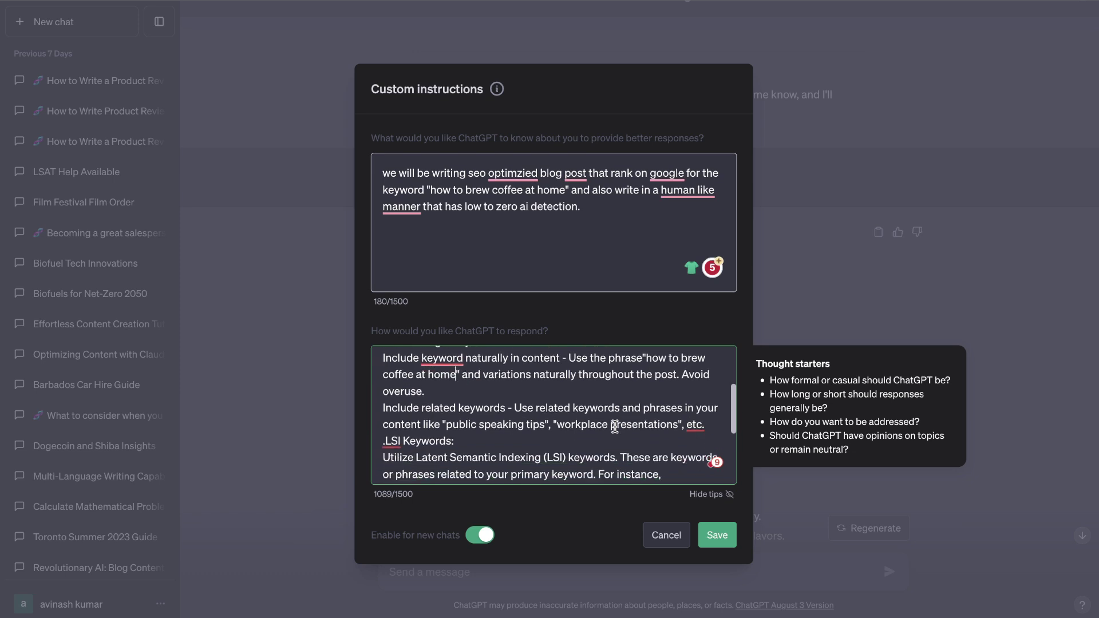
pyautogui.press('BackSpace')
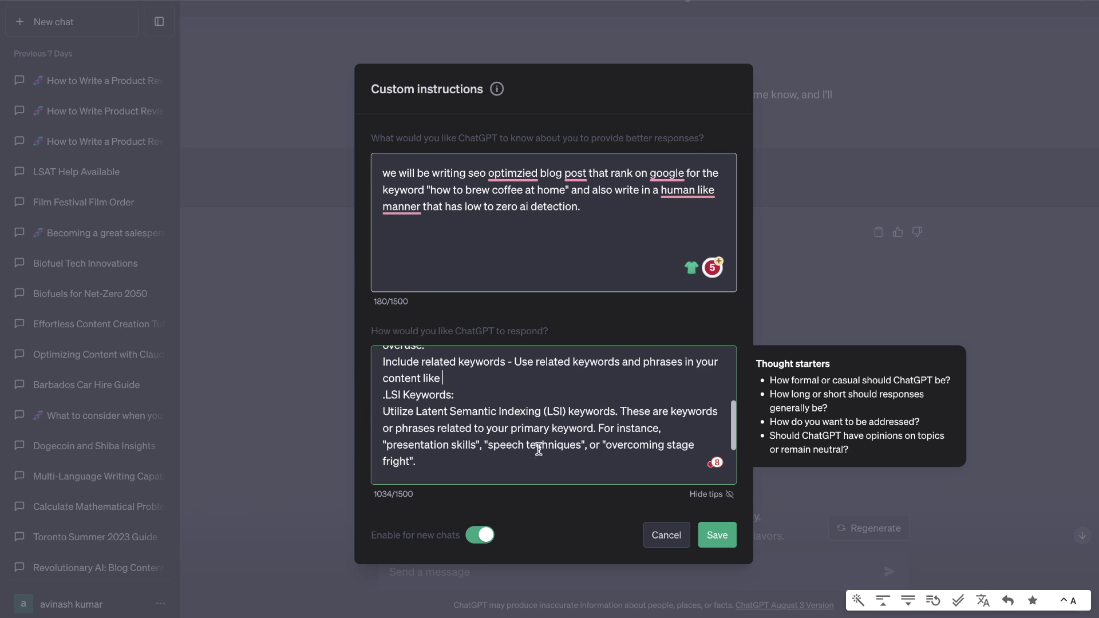
# Delete the public-speaking LSI keyword examples and save the custom instructions.
pyautogui.scroll(-1, 538, 450)
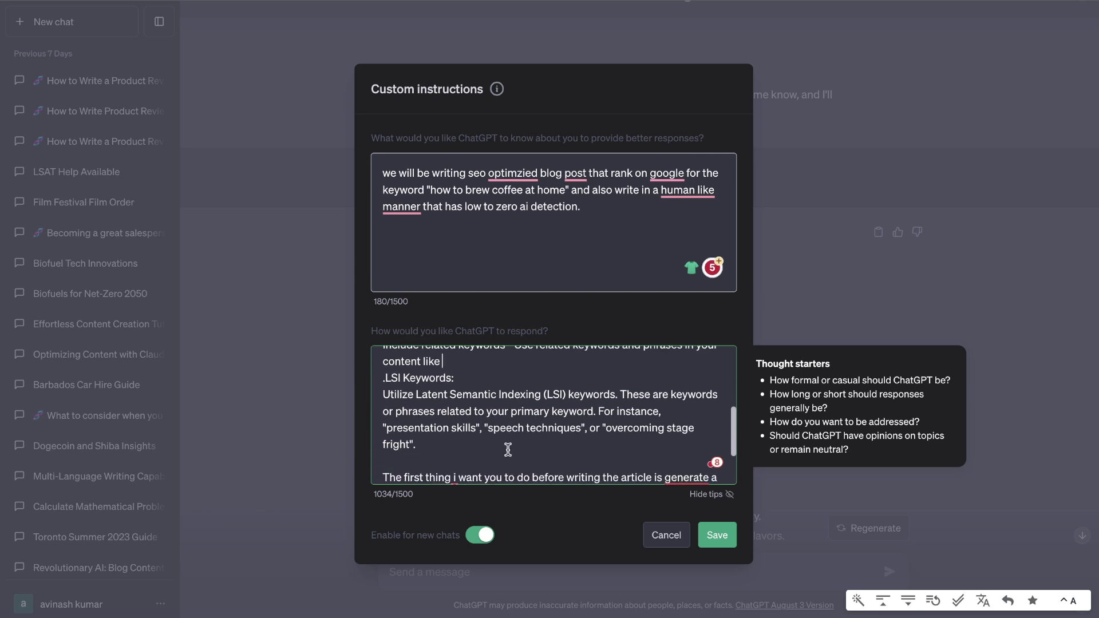
pyautogui.moveTo(506, 448); pyautogui.dragTo(601, 407)
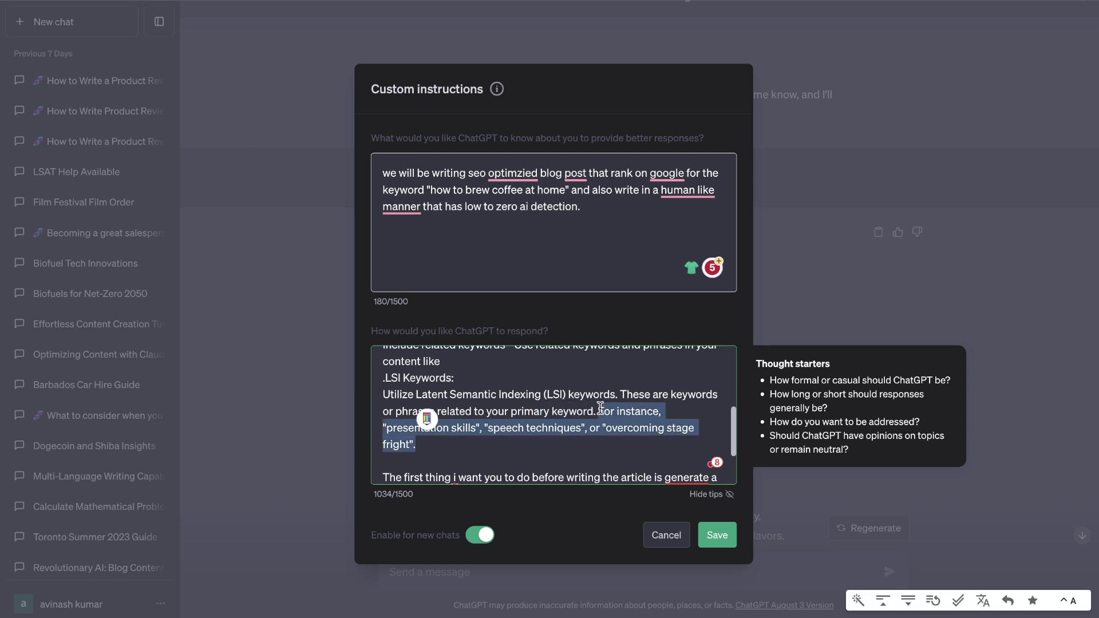
pyautogui.press('BackSpace')
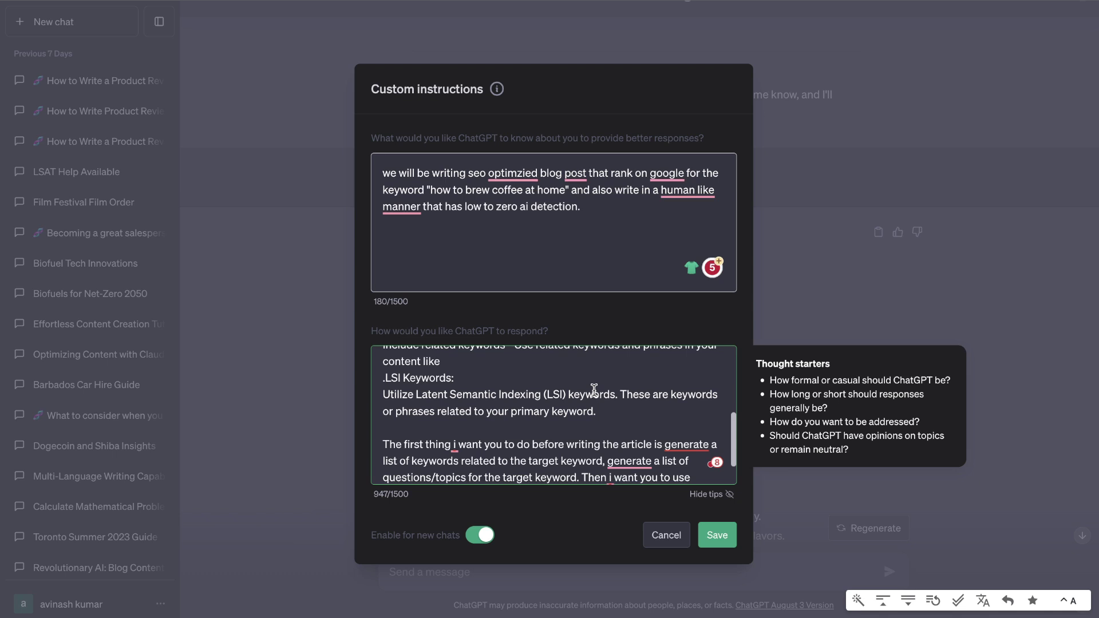
pyautogui.scroll(-2, 594, 389)
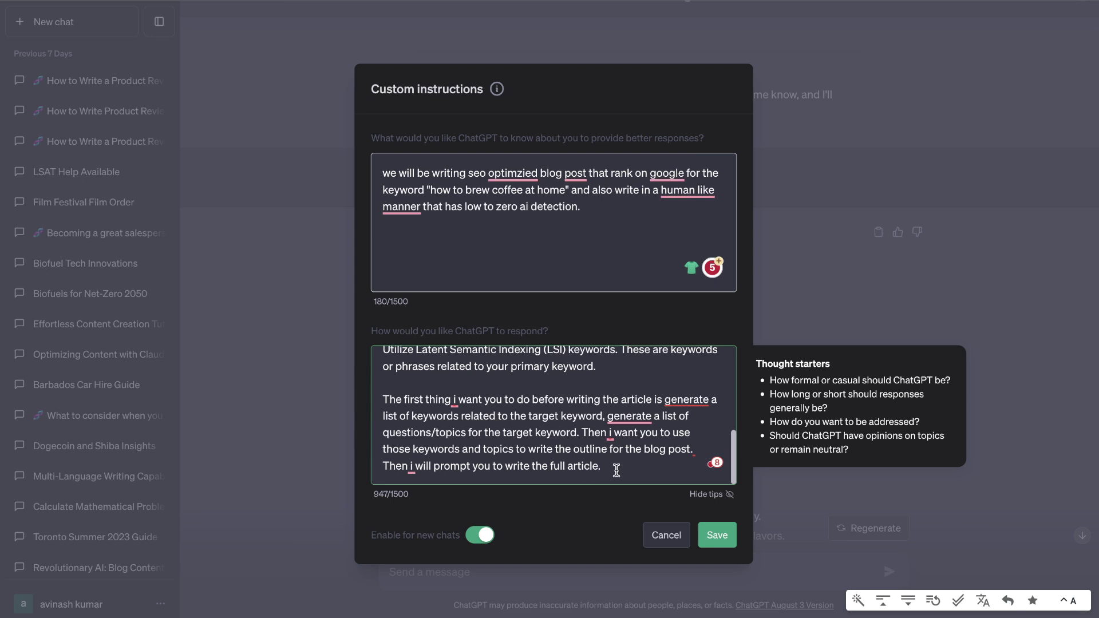
pyautogui.scroll(6, 614, 449)
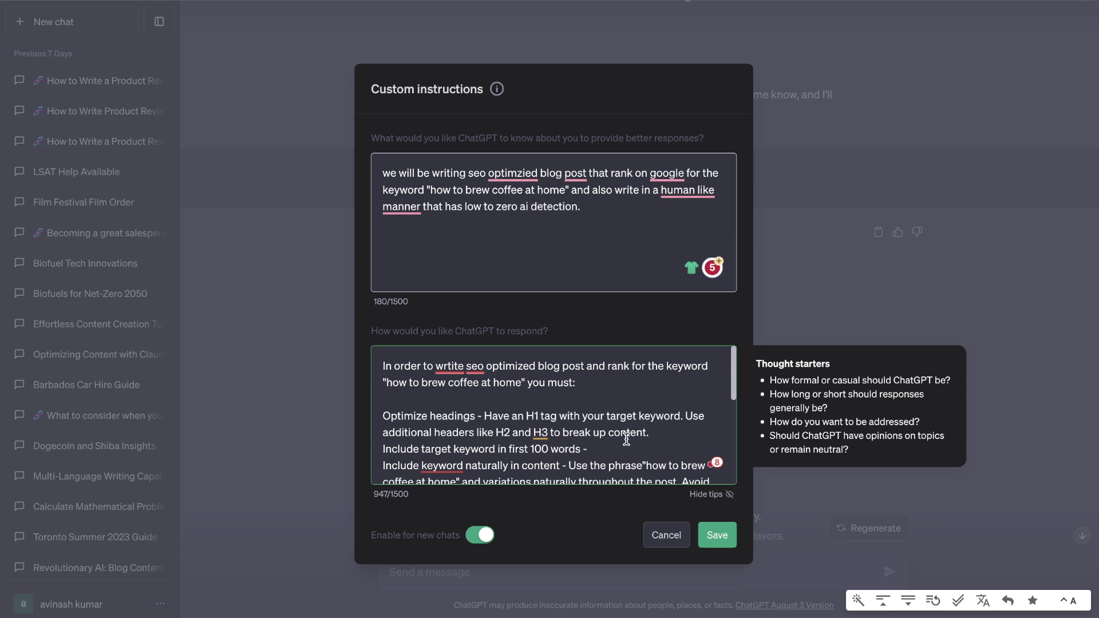
pyautogui.click(717, 535)
# Scroll past the first outline to the rerun 'Mastering the Art of Brewing Coffee at Home - A Step-by-Step Guide'.
pyautogui.scroll(20, 735, 297)
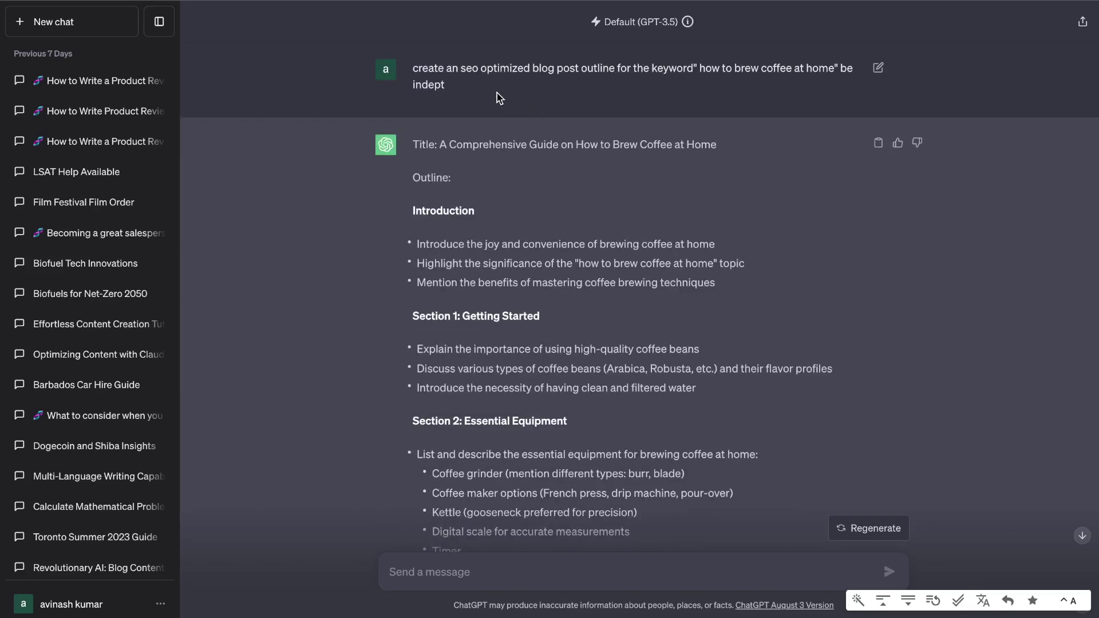
pyautogui.moveTo(484, 90); pyautogui.dragTo(419, 62)
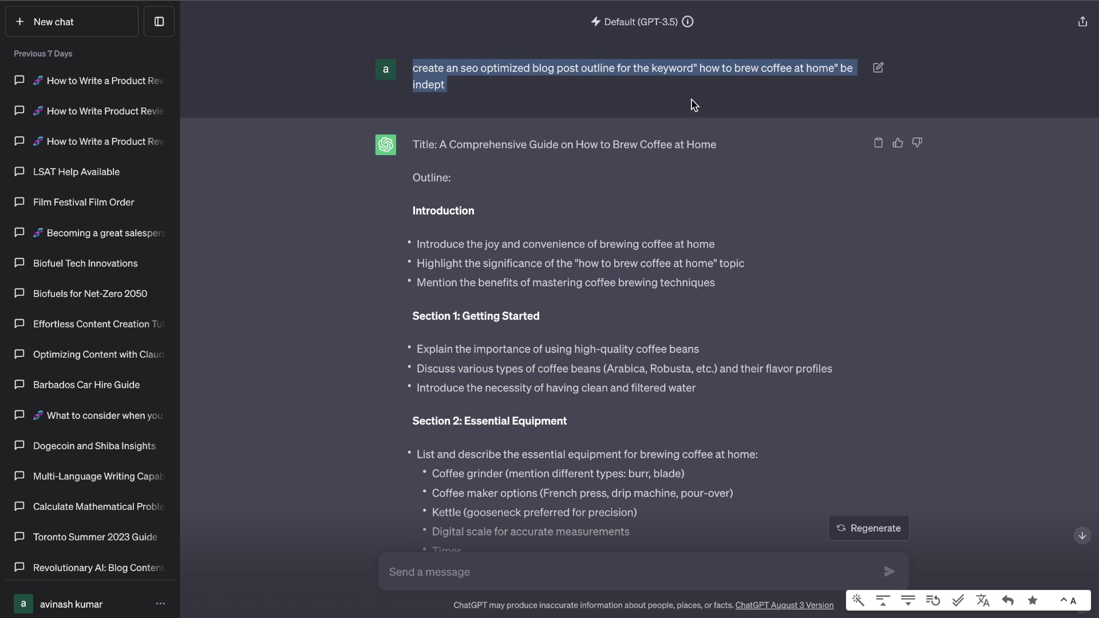
pyautogui.scroll(-2, 695, 172)
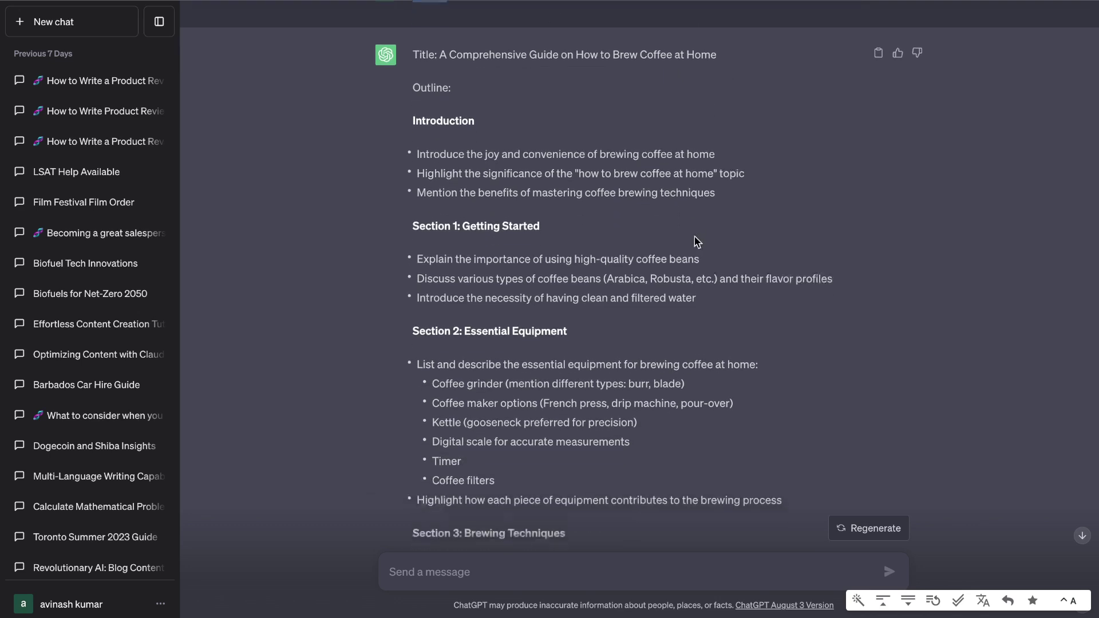
pyautogui.scroll(-7, 697, 242)
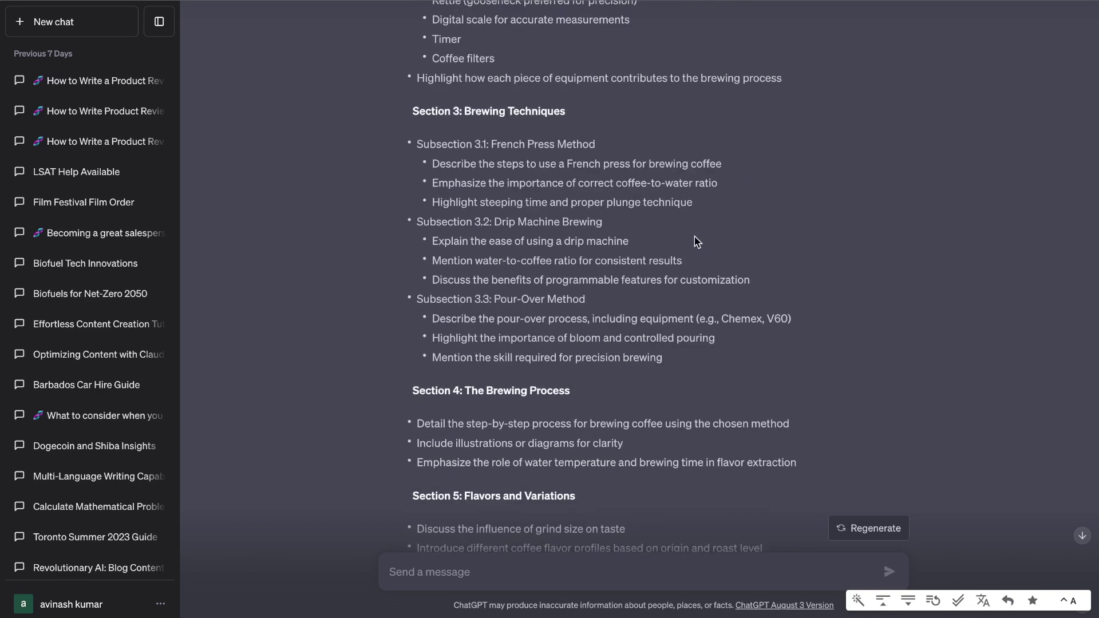
pyautogui.scroll(-2, 697, 242)
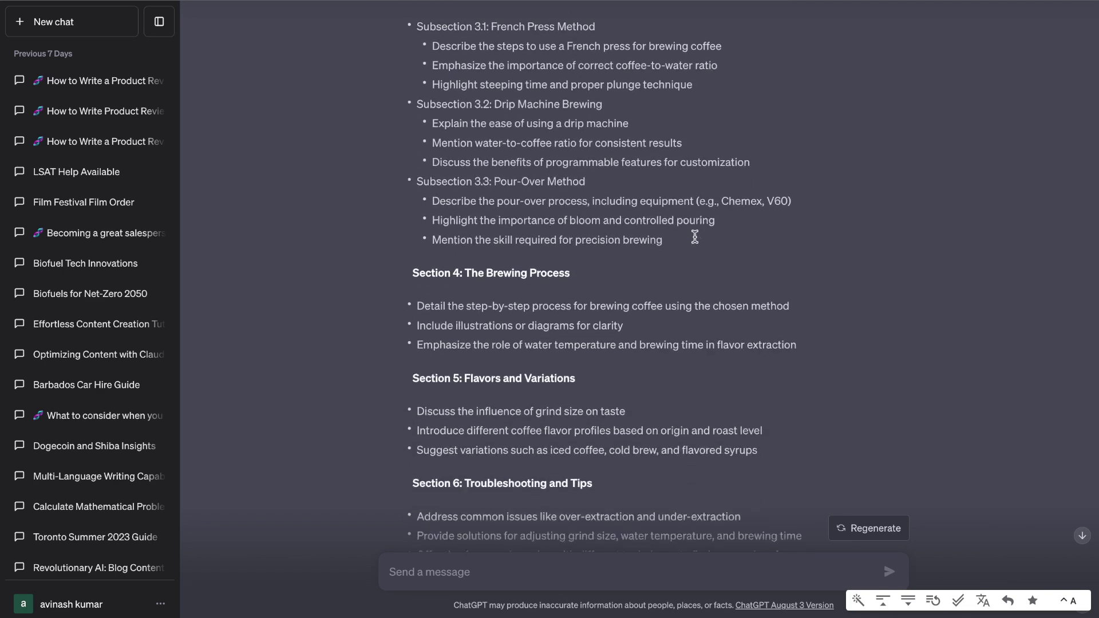
pyautogui.scroll(-8, 695, 237)
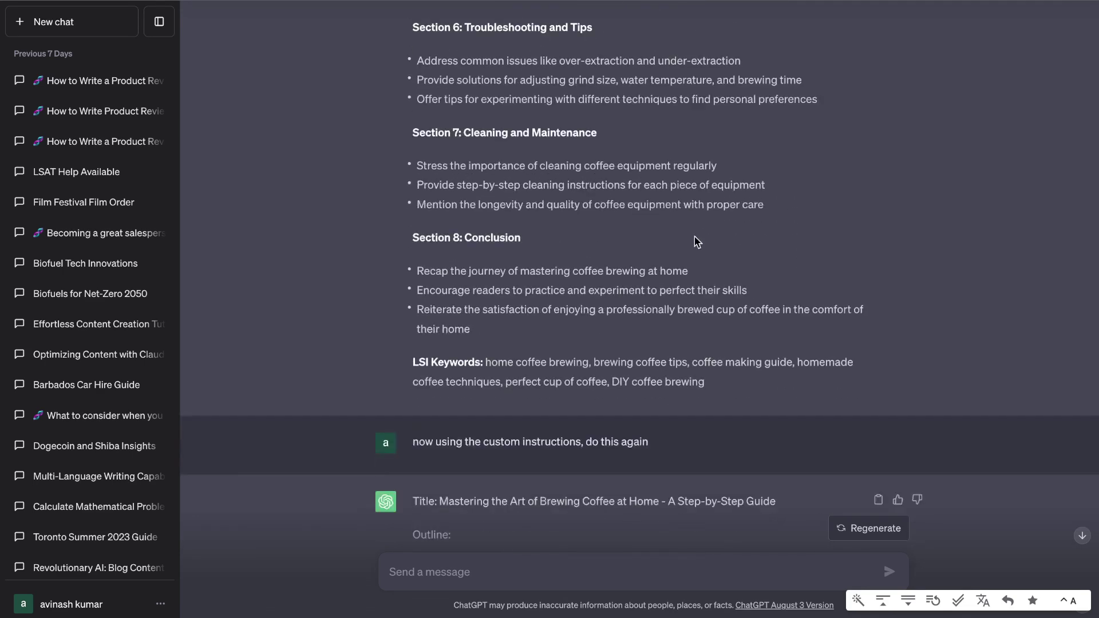
# Review the revised outline and highlight its 'H1 Tag' label.
pyautogui.scroll(-3, 697, 241)
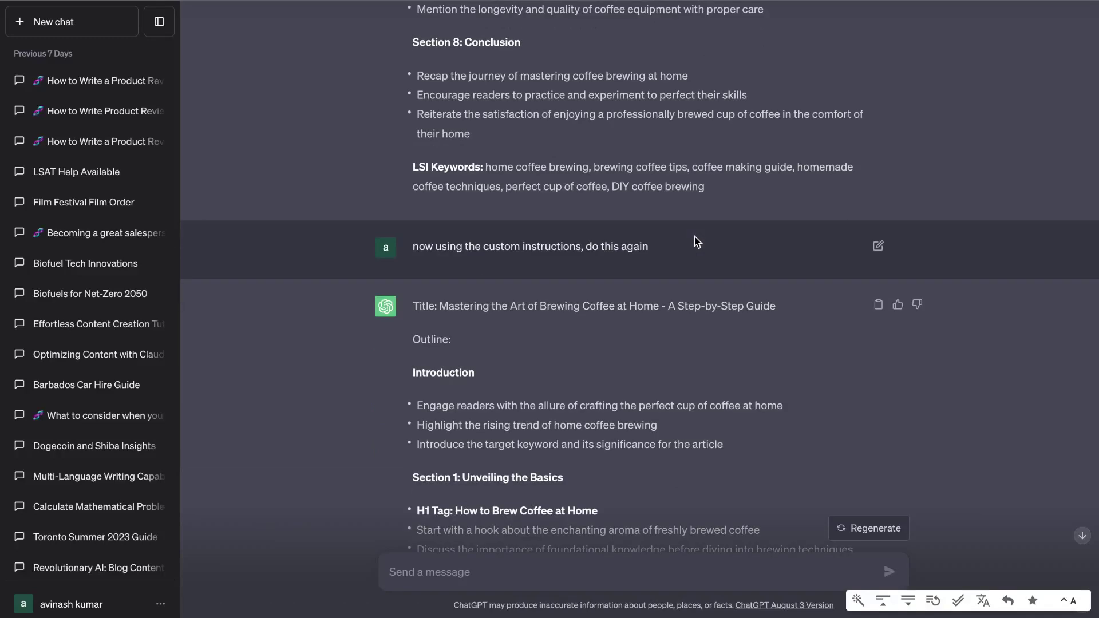
pyautogui.scroll(-1, 696, 241)
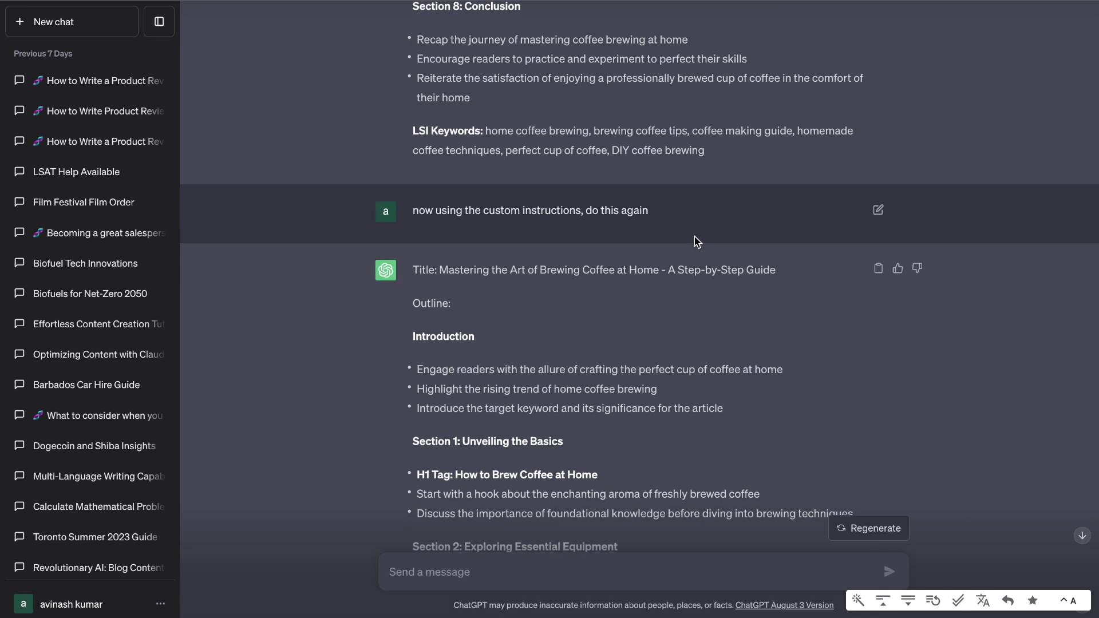
pyautogui.scroll(-5, 697, 241)
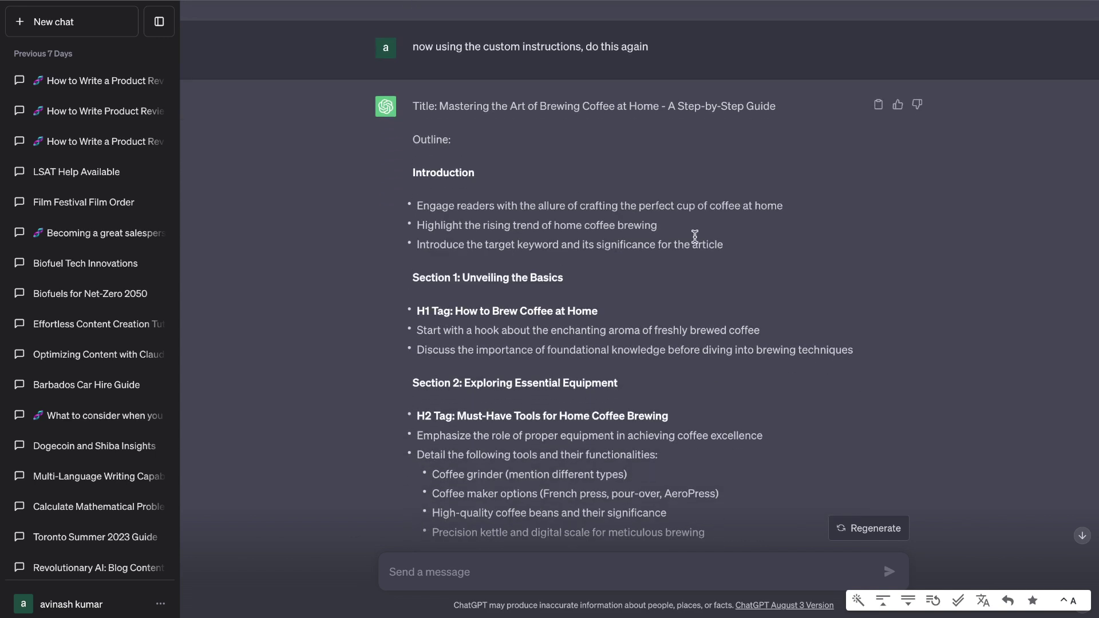
pyautogui.scroll(-1, 695, 236)
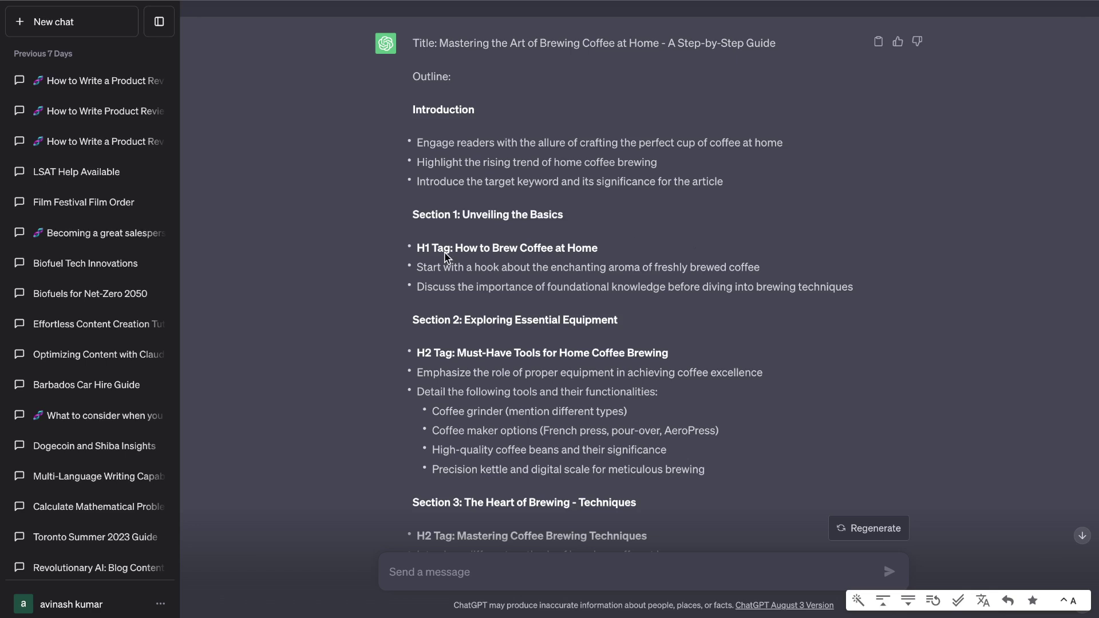
pyautogui.moveTo(416, 247); pyautogui.dragTo(448, 247)
# Scroll through the outline's H2 sections down to the full article reply's Introduction.
pyautogui.scroll(-1, 504, 301)
pyautogui.scroll(-4, 504, 300)
pyautogui.scroll(-3, 504, 300)
pyautogui.scroll(1, 493, 151)
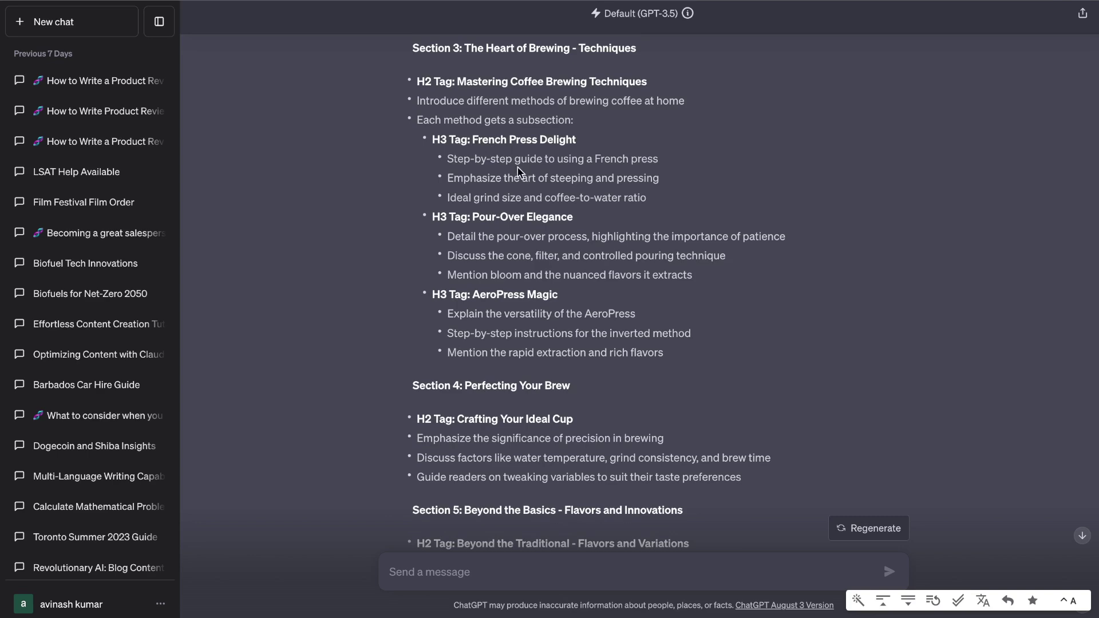
pyautogui.scroll(-8, 518, 170)
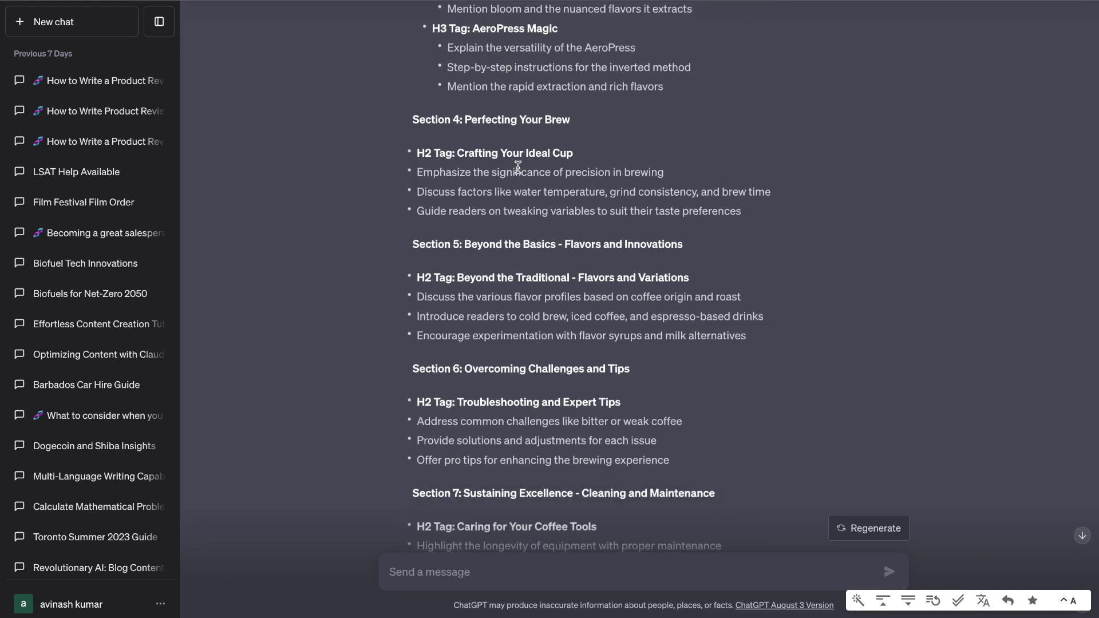
pyautogui.scroll(-3, 517, 171)
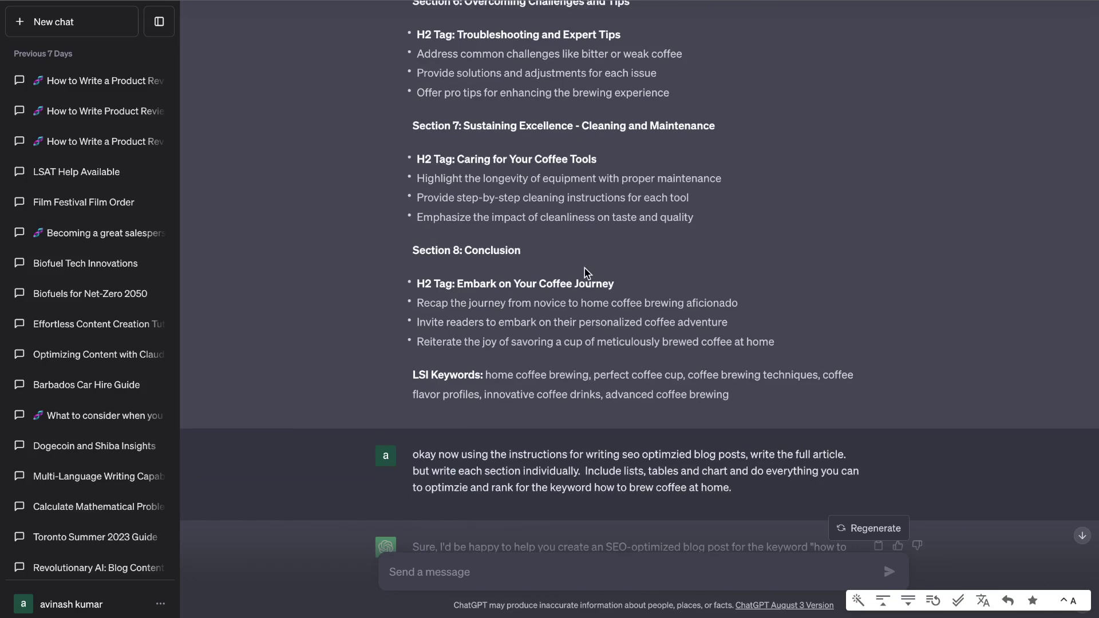
pyautogui.scroll(7, 587, 271)
pyautogui.scroll(-5, 585, 268)
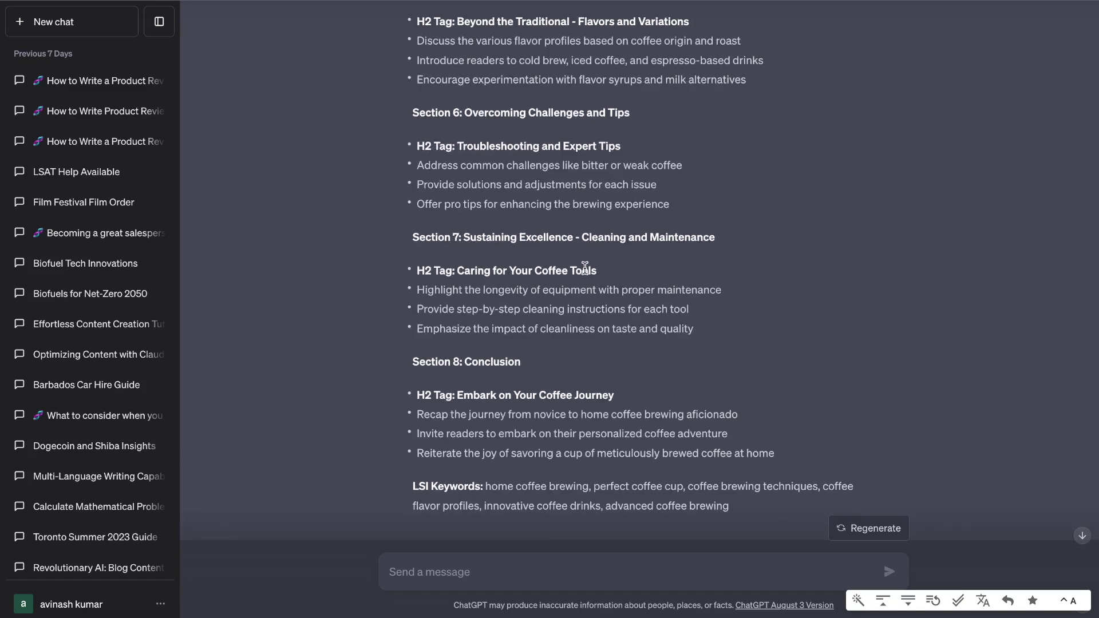
pyautogui.scroll(-5, 585, 269)
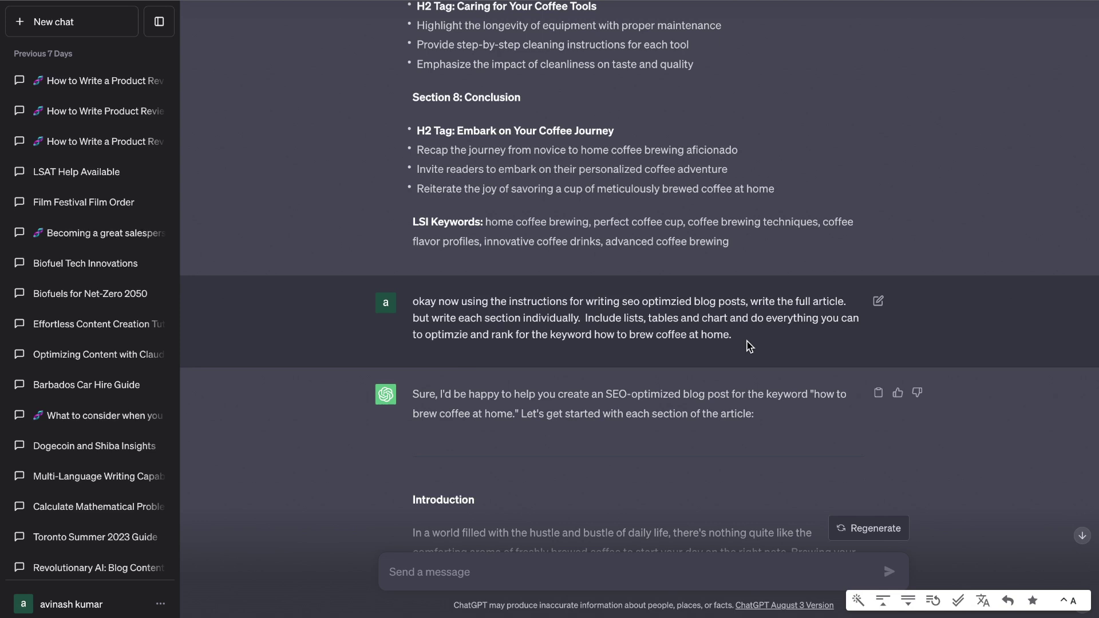
# Skim the generated article and highlight its H1 heading 'How to Brew Coffee at Home'.
pyautogui.scroll(-1, 750, 347)
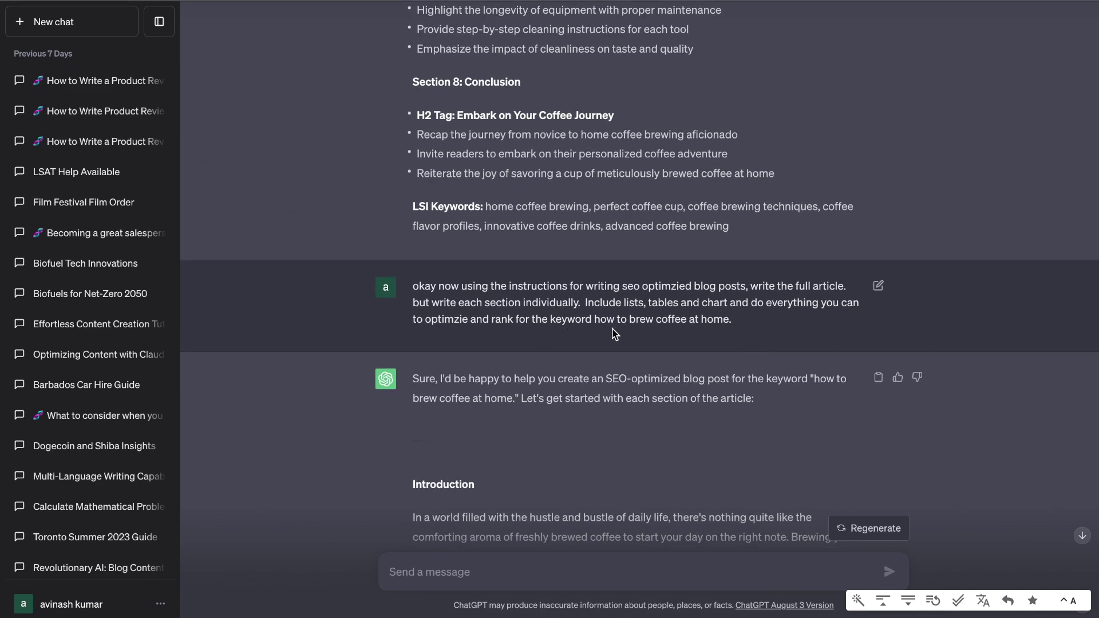
pyautogui.scroll(-2, 719, 332)
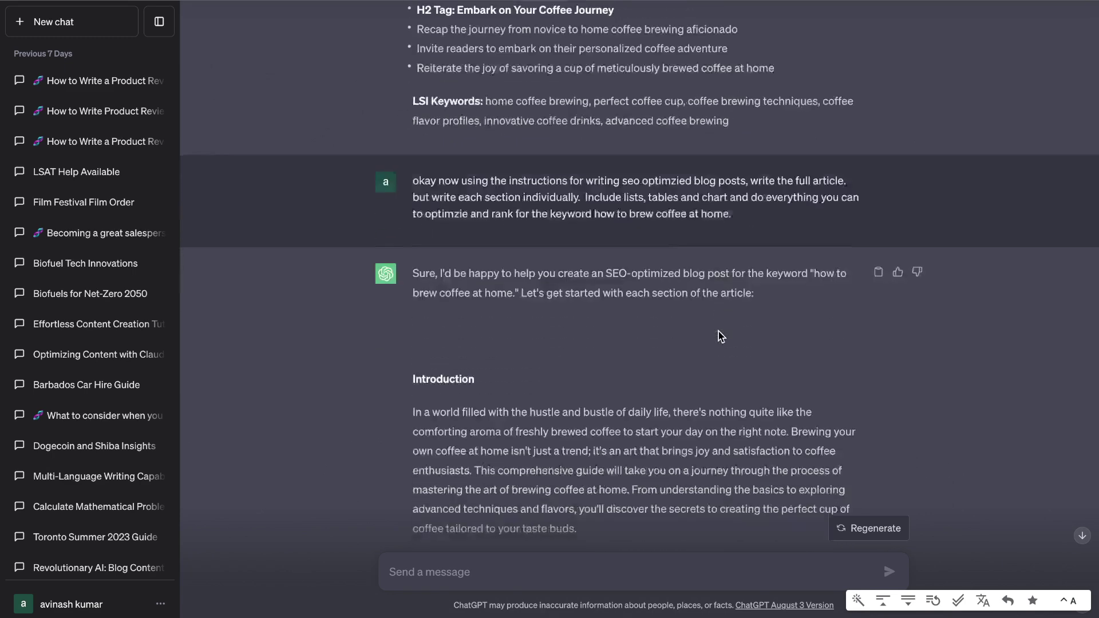
pyautogui.scroll(-3, 719, 336)
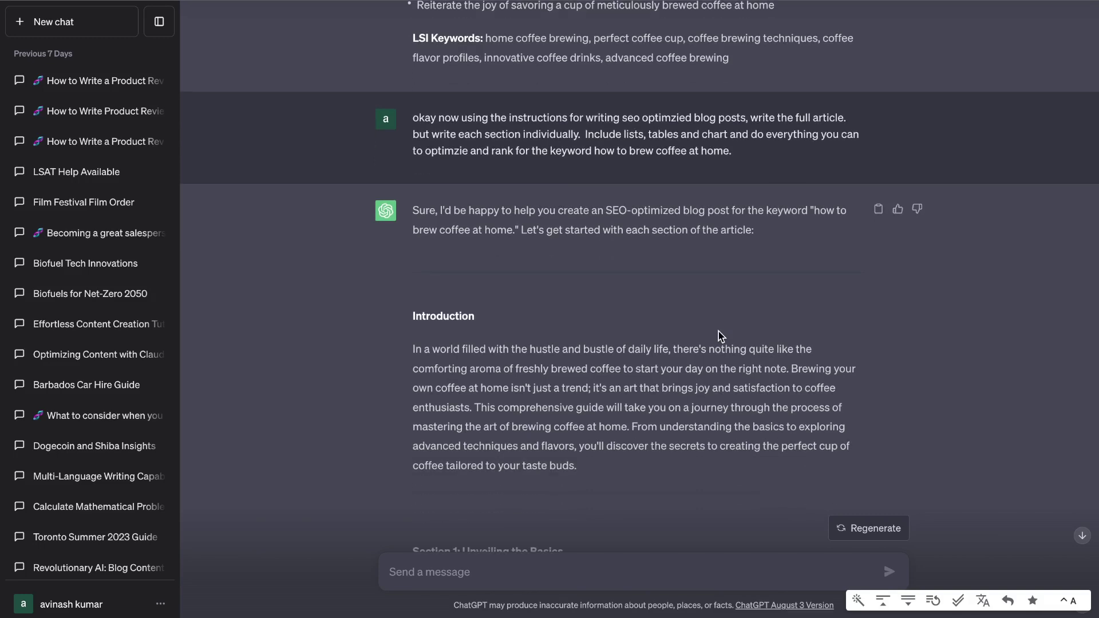
pyautogui.scroll(-1, 509, 189)
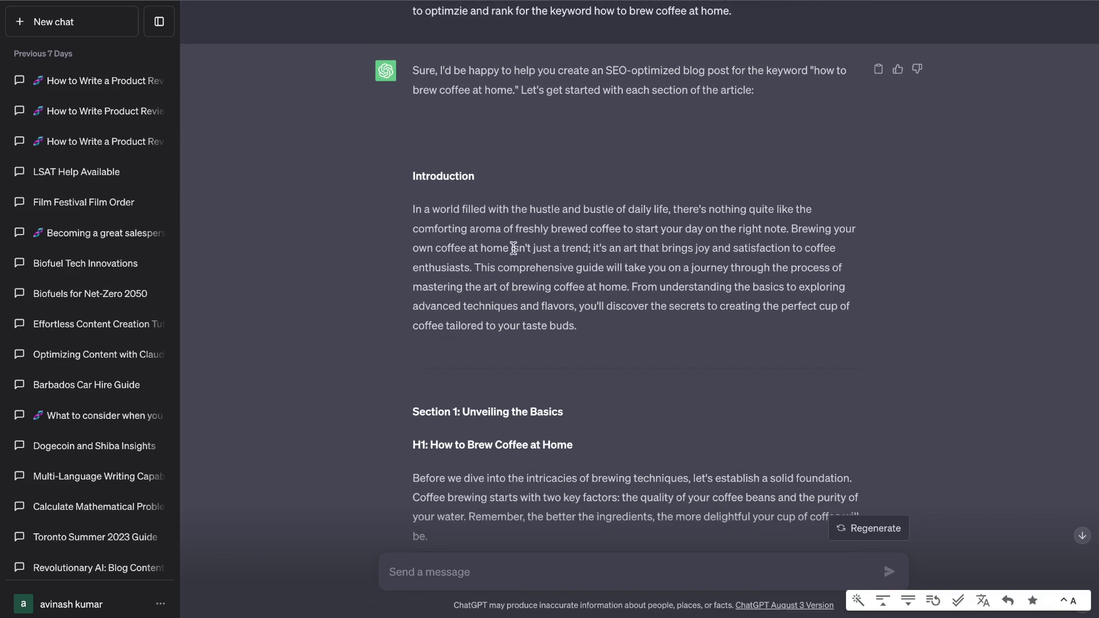
pyautogui.scroll(-2, 482, 276)
pyautogui.scroll(-1, 655, 340)
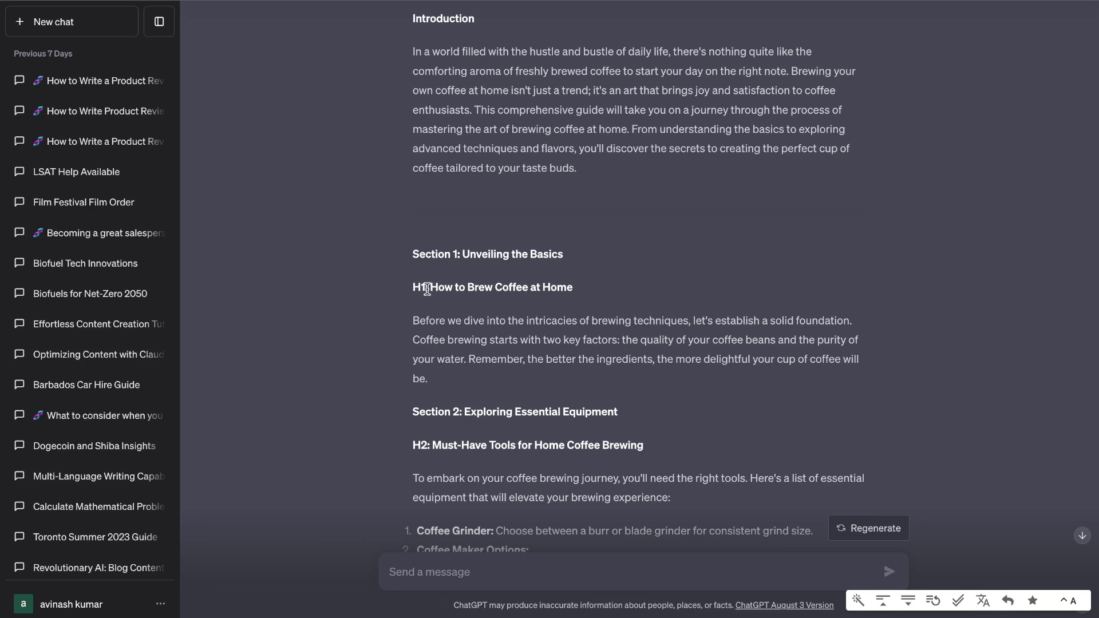
pyautogui.scroll(1, 561, 290)
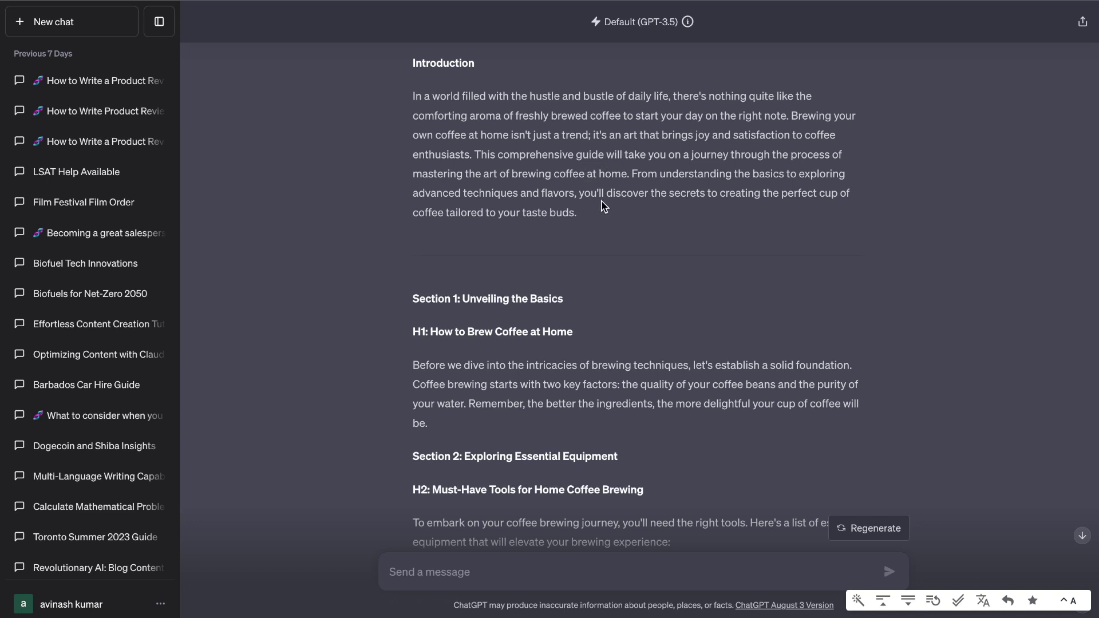
pyautogui.scroll(1, 604, 206)
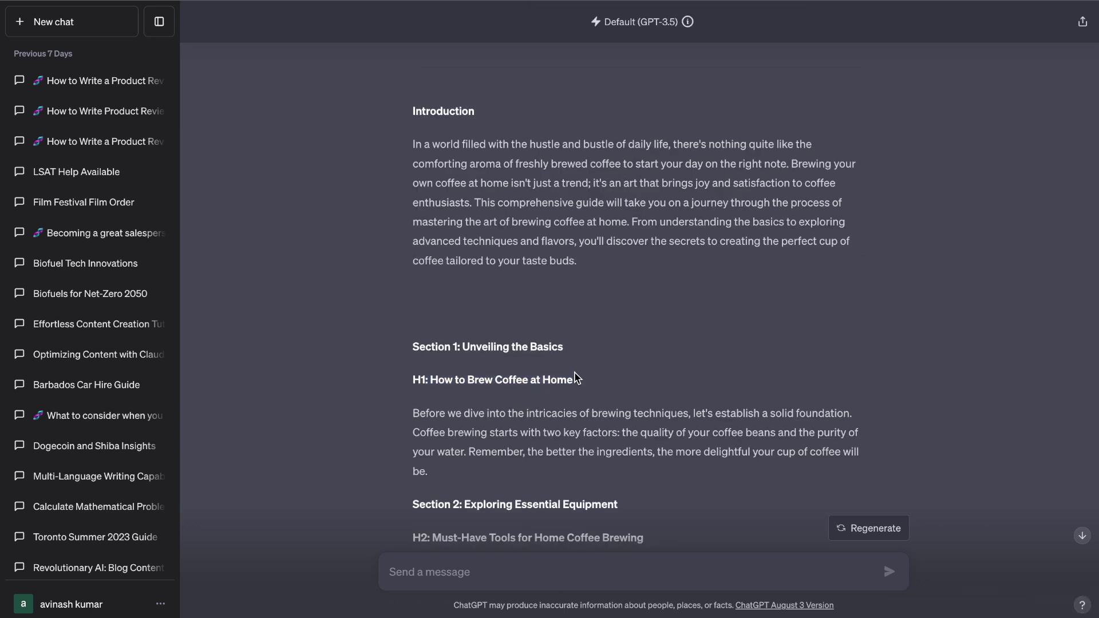
pyautogui.moveTo(575, 373); pyautogui.dragTo(422, 377)
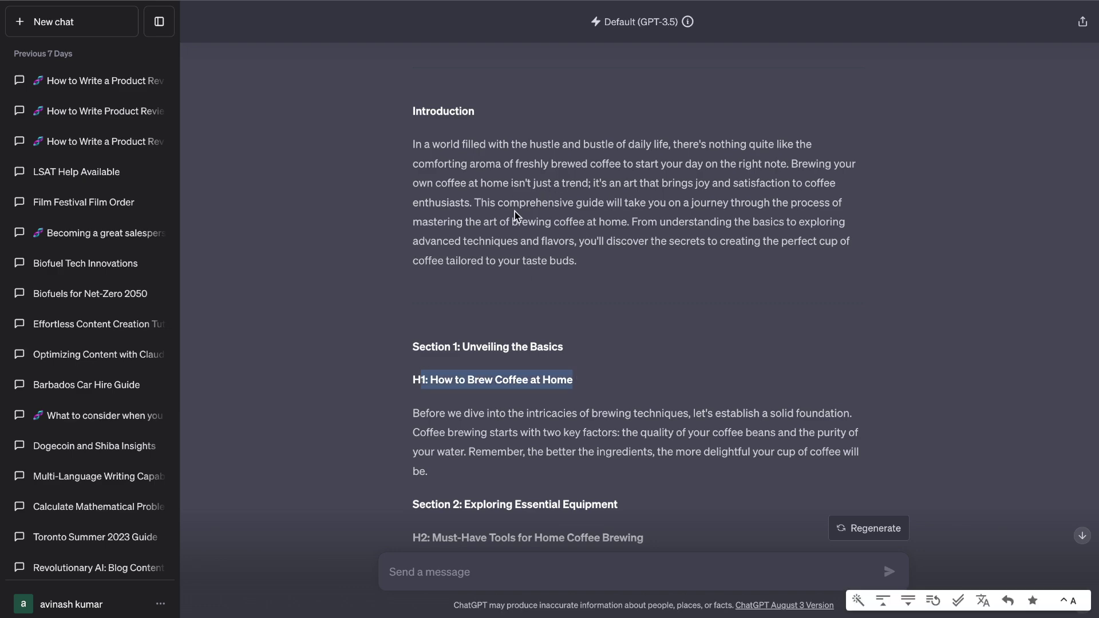
# Scroll to where the article's first half ends at Section 5 and ask ChatGPT to continue.
pyautogui.scroll(-5, 551, 186)
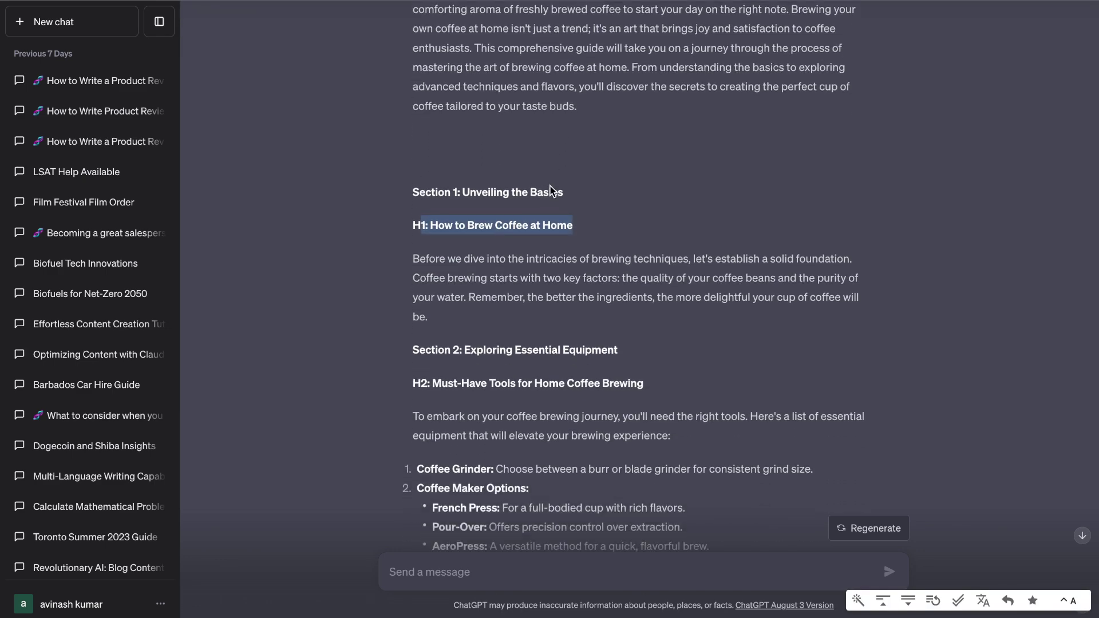
pyautogui.scroll(-5, 552, 297)
pyautogui.scroll(-1, 653, 344)
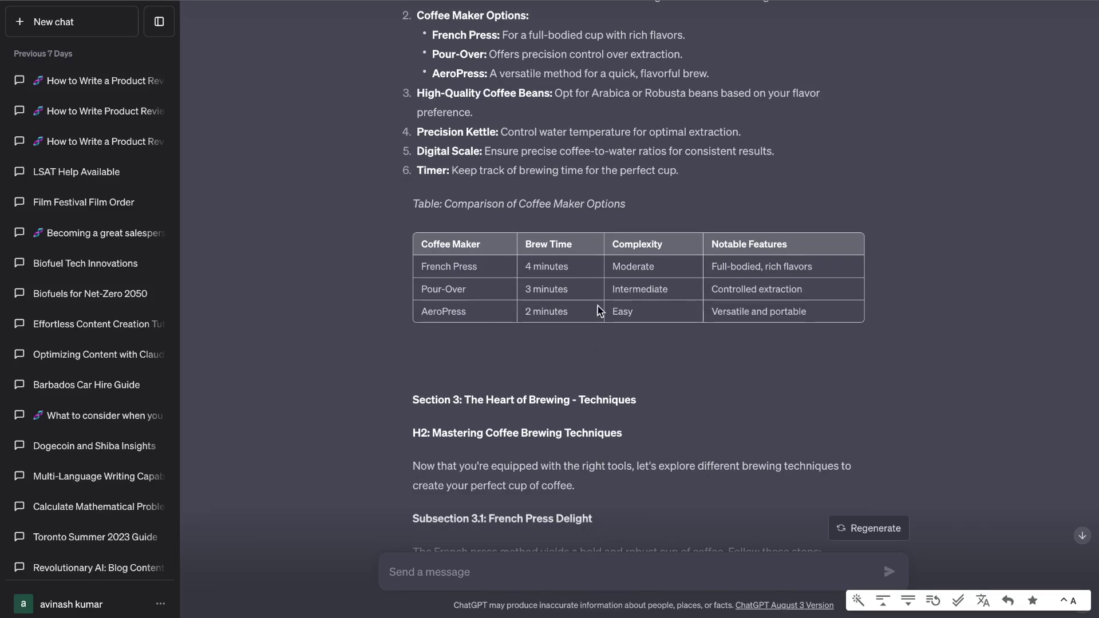
pyautogui.scroll(-4, 589, 234)
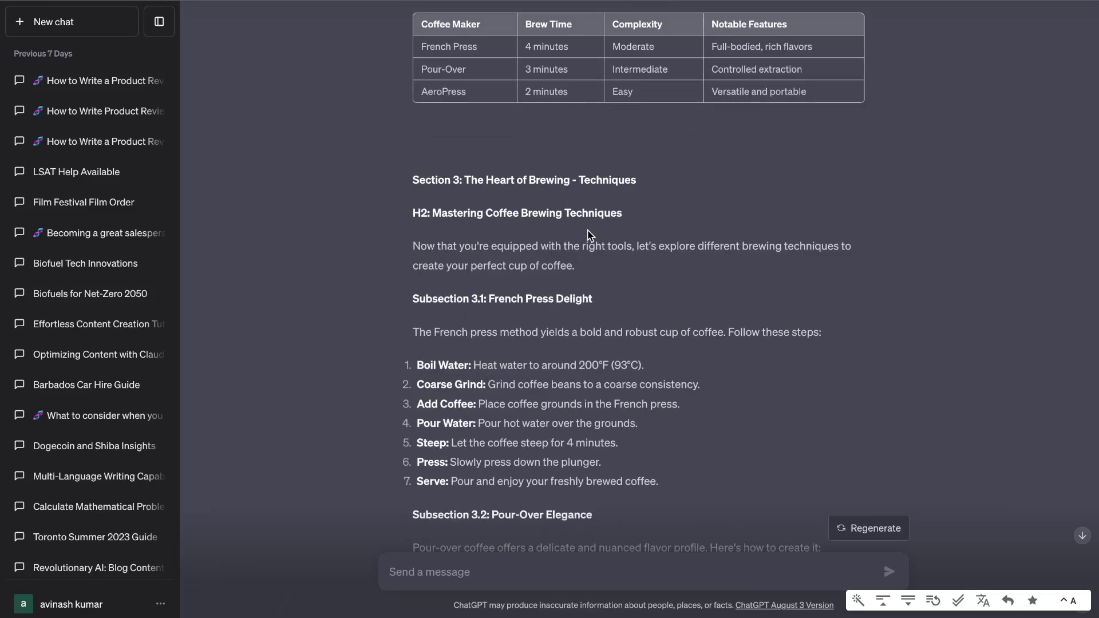
pyautogui.scroll(-1, 584, 235)
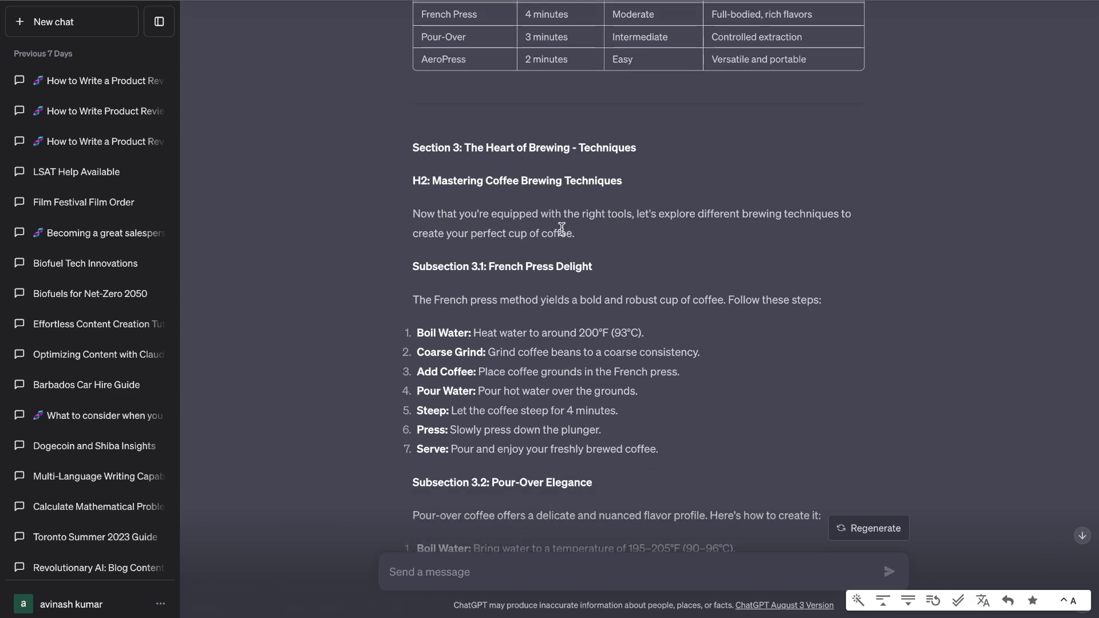
pyautogui.scroll(-7, 562, 229)
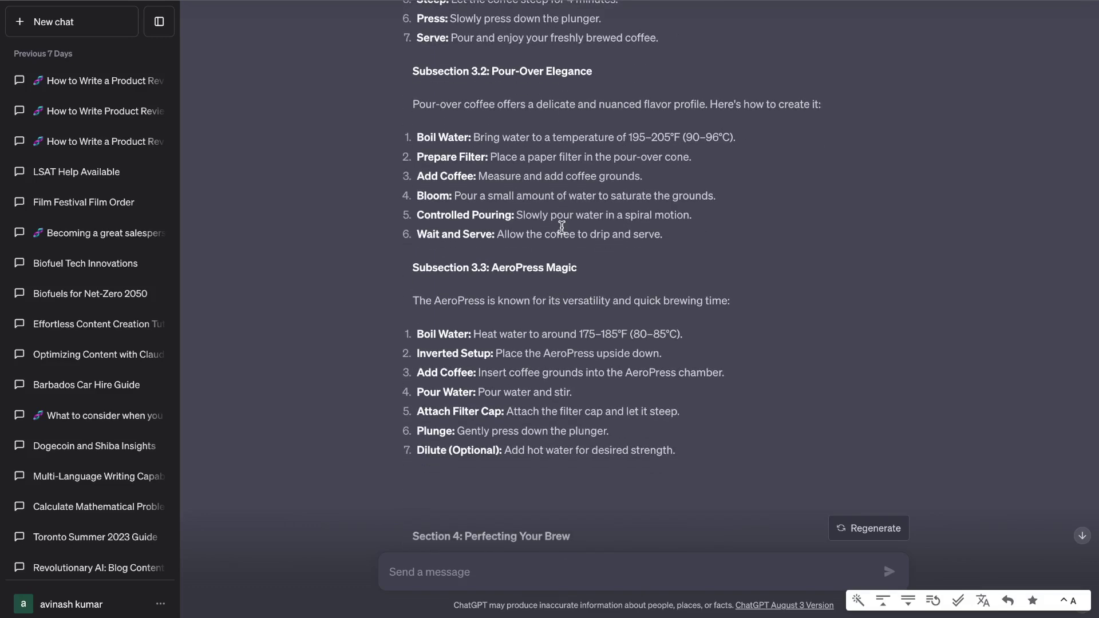
pyautogui.scroll(-5, 561, 229)
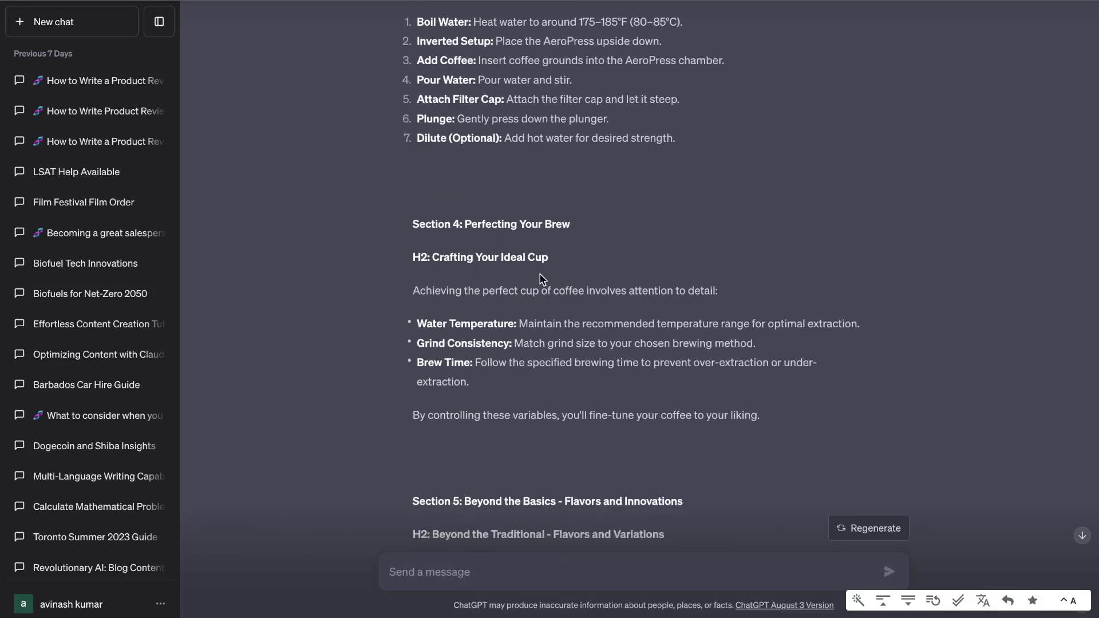
pyautogui.scroll(-6, 542, 279)
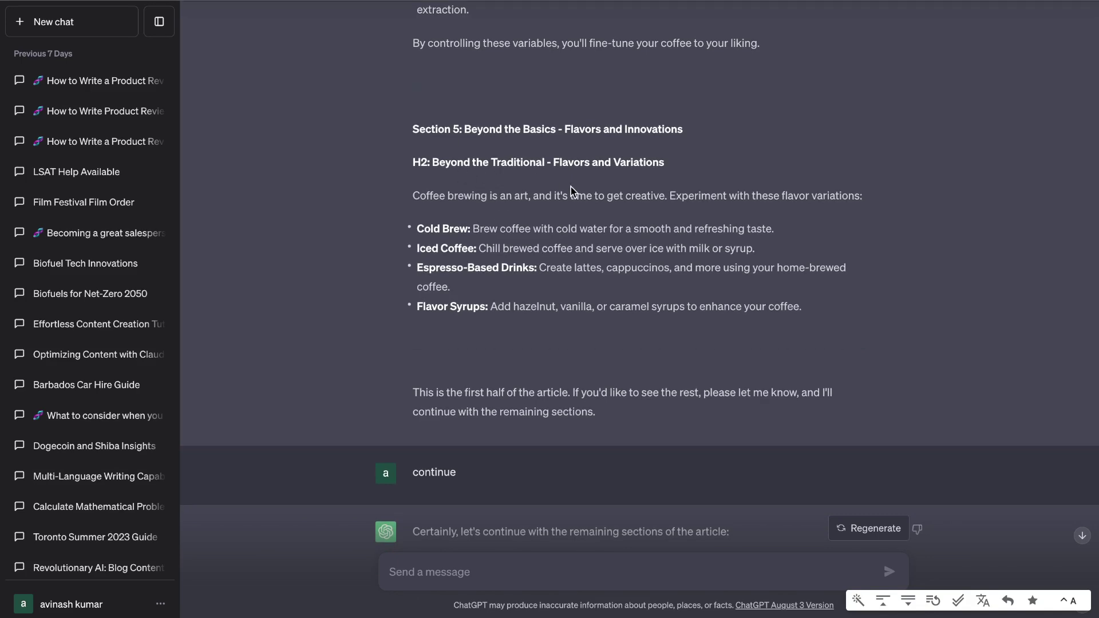
# Read through Sections 6–8, the conclusion, LSI keywords and the title and meta description reply.
pyautogui.scroll(3, 571, 190)
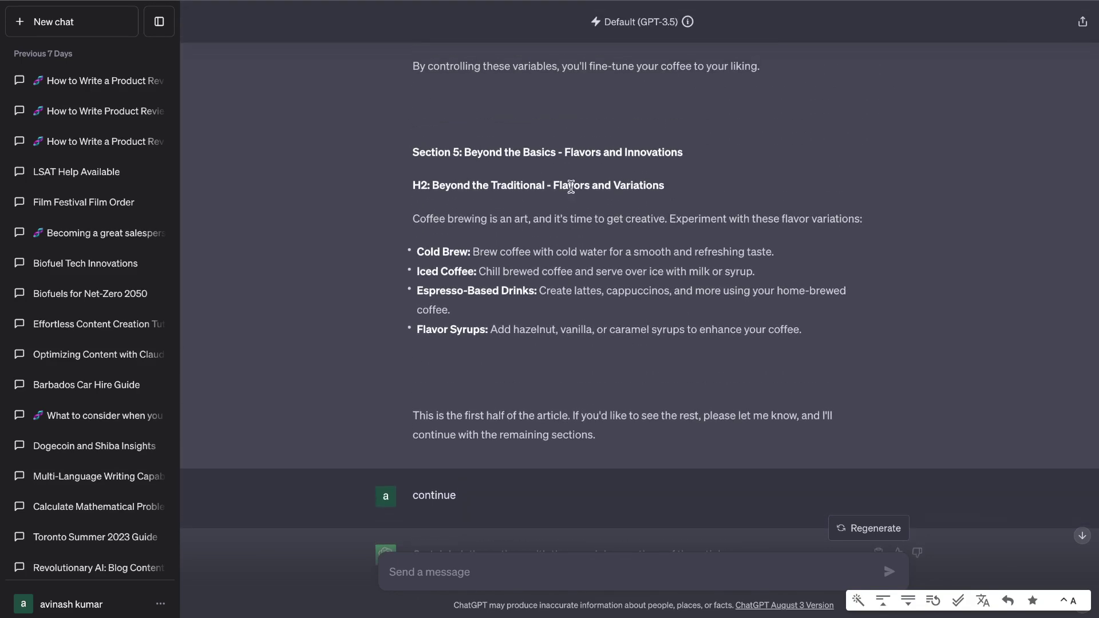
pyautogui.scroll(-5, 571, 187)
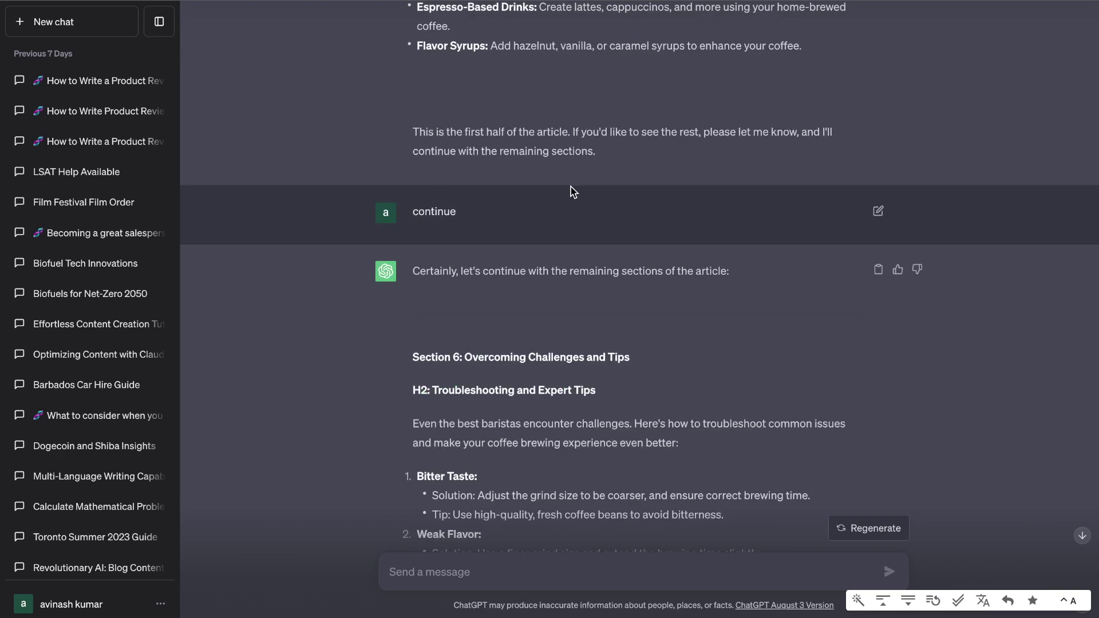
pyautogui.scroll(-5, 571, 187)
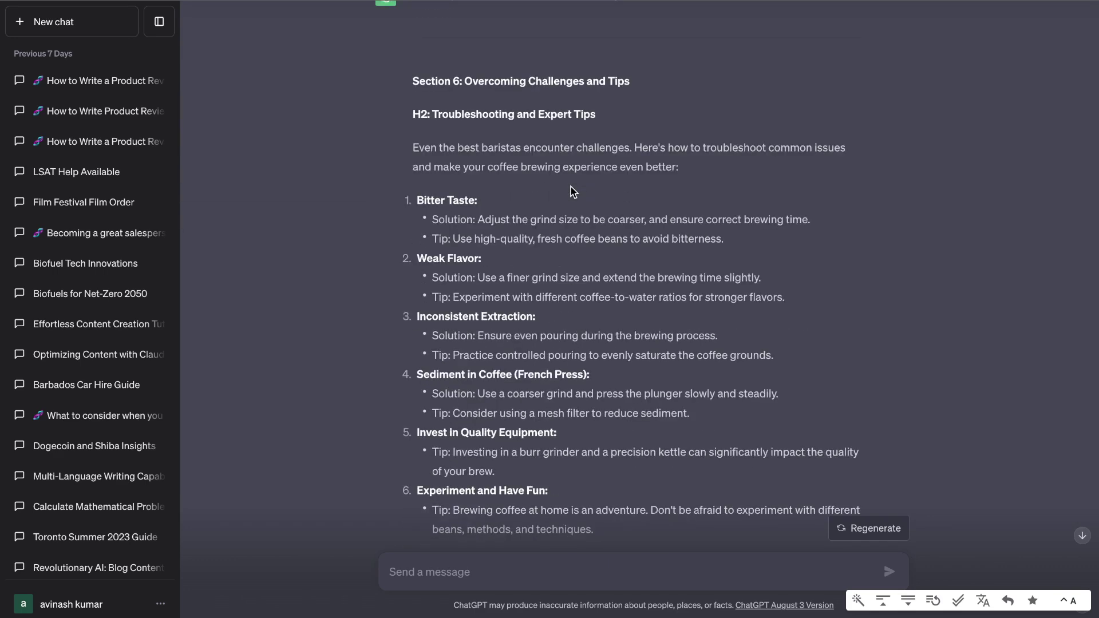
pyautogui.scroll(-6, 572, 187)
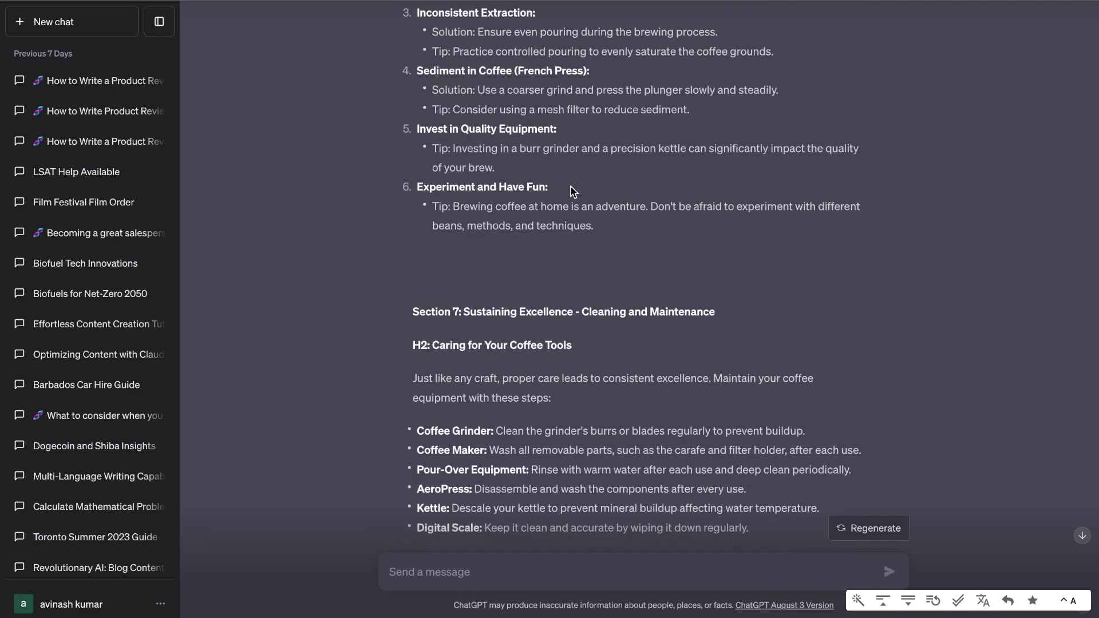
pyautogui.scroll(-1, 520, 318)
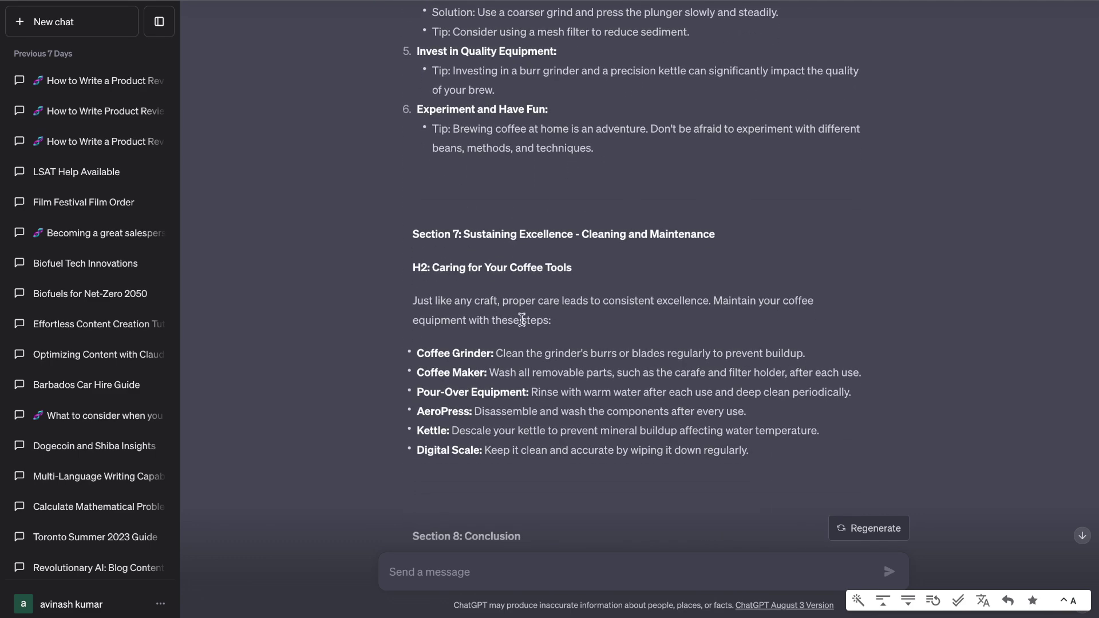
pyautogui.scroll(-4, 520, 321)
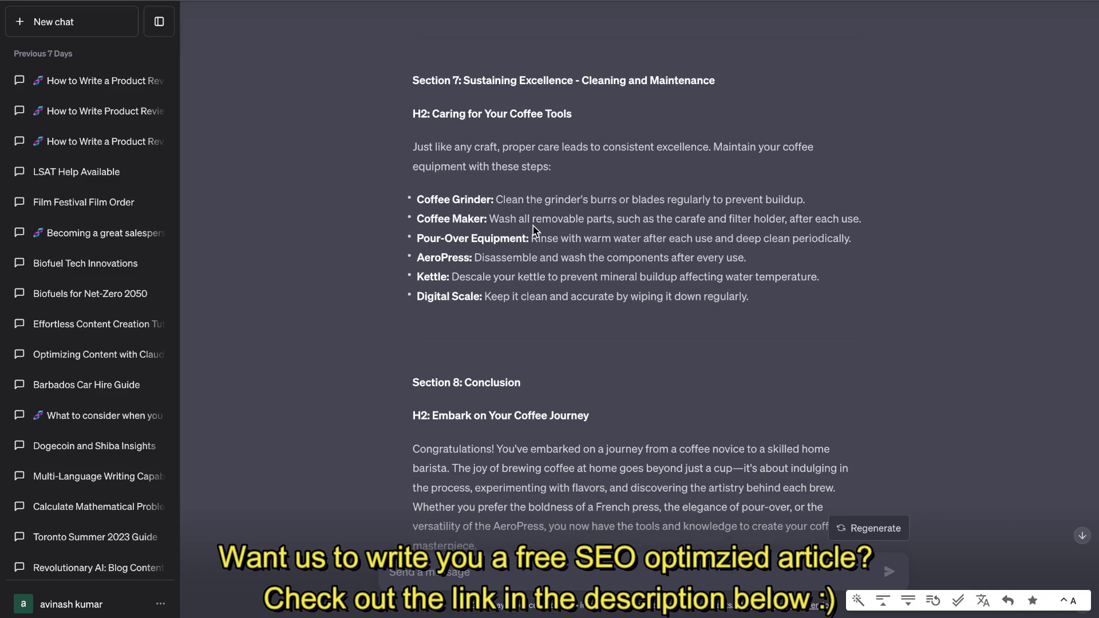
pyautogui.scroll(-1, 533, 227)
pyautogui.scroll(-2, 540, 292)
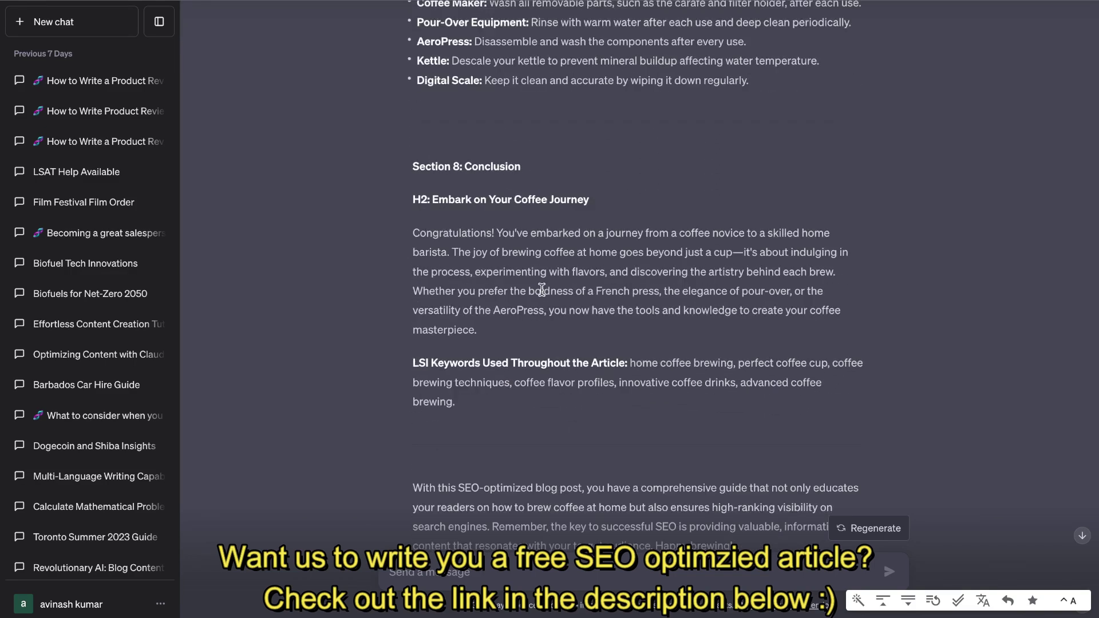
pyautogui.scroll(-5, 543, 293)
# Scroll back up to the top of the coffee-article conversation.
pyautogui.scroll(8, 543, 293)
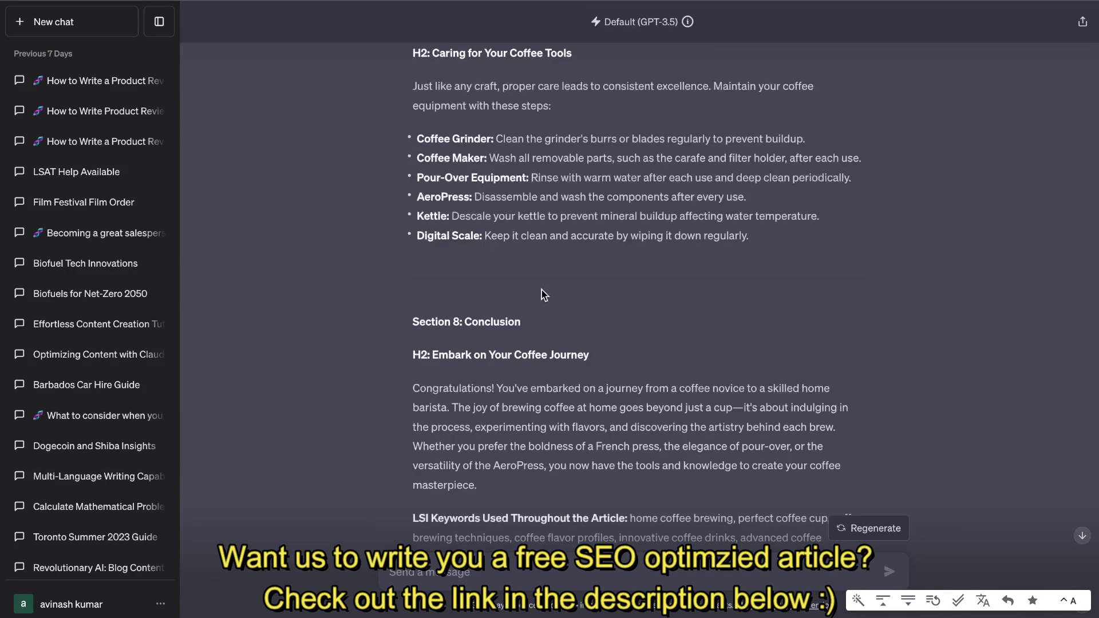
pyautogui.scroll(-7, 543, 293)
pyautogui.scroll(-1, 543, 293)
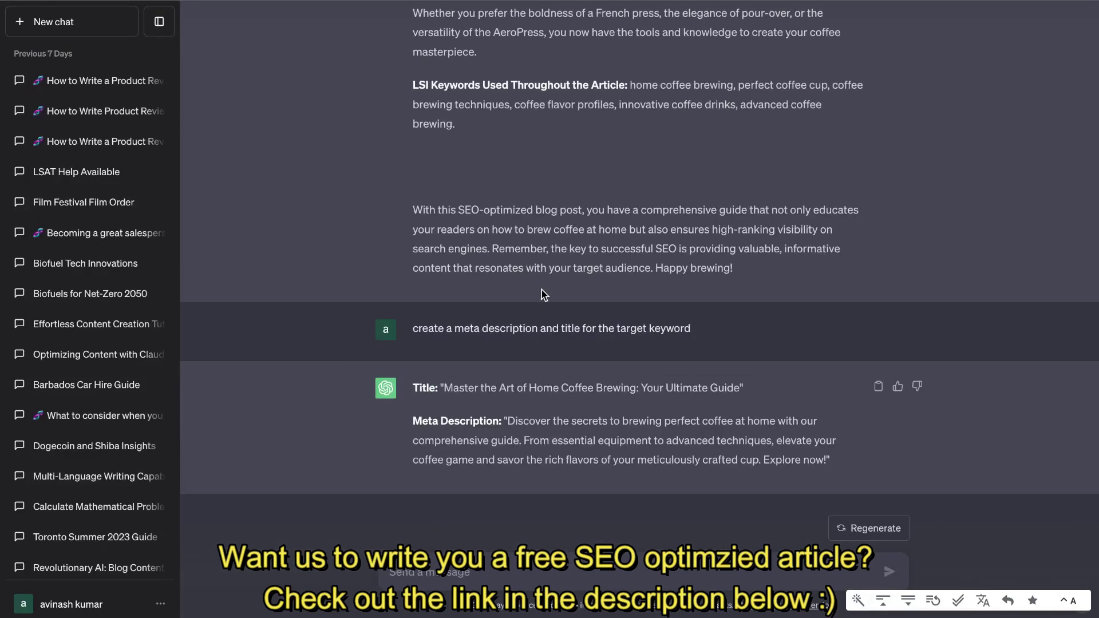
pyautogui.scroll(20, 542, 290)
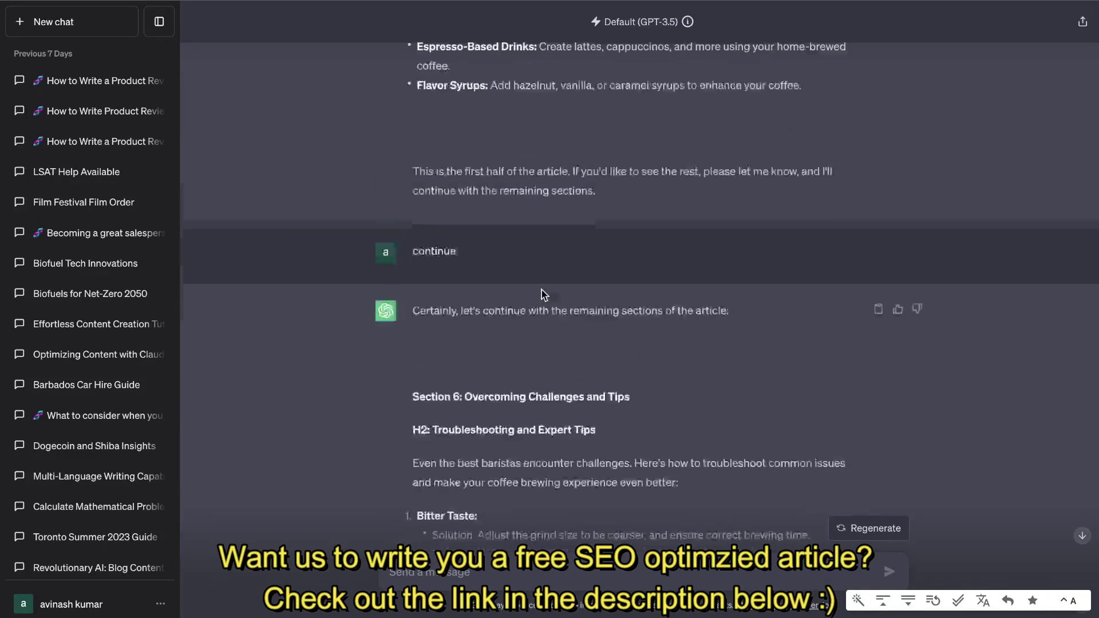
pyautogui.scroll(15, 542, 290)
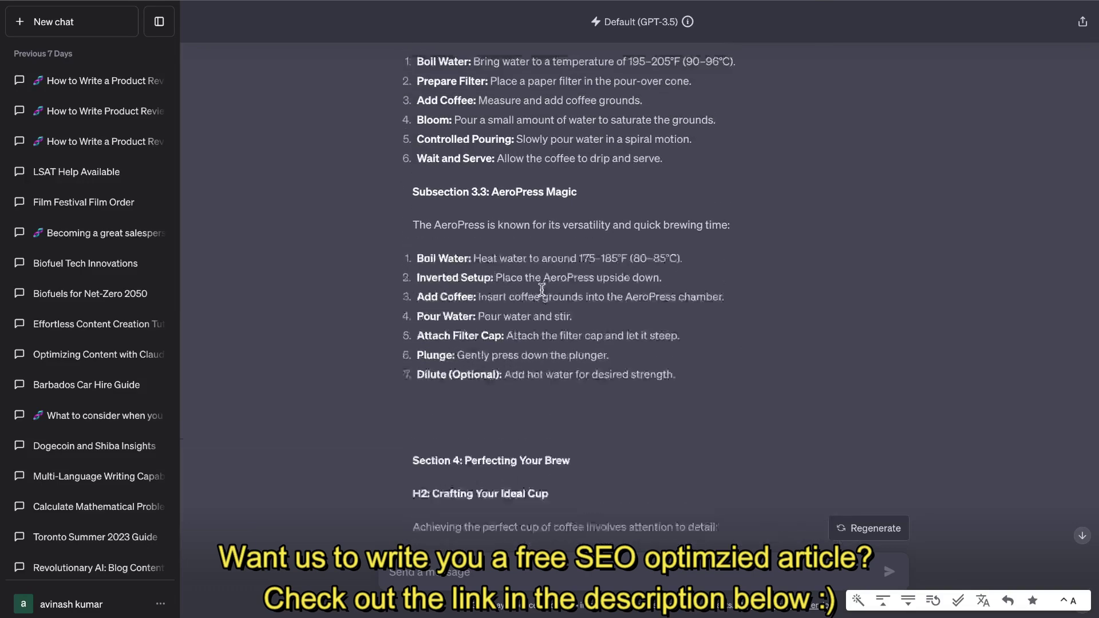
pyautogui.scroll(15, 541, 290)
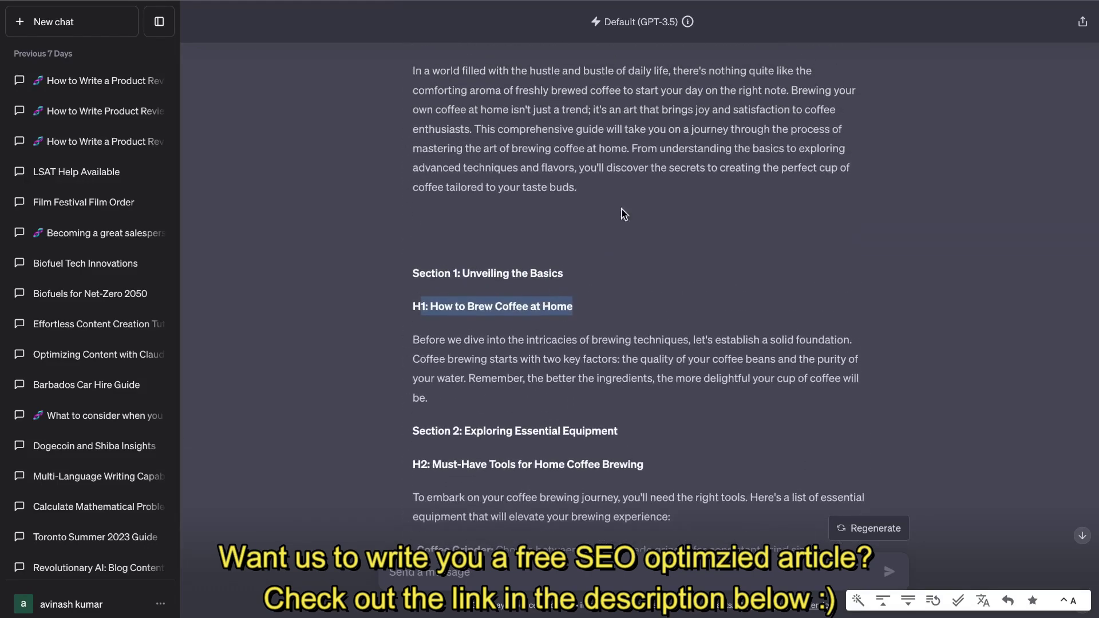
pyautogui.scroll(3, 739, 213)
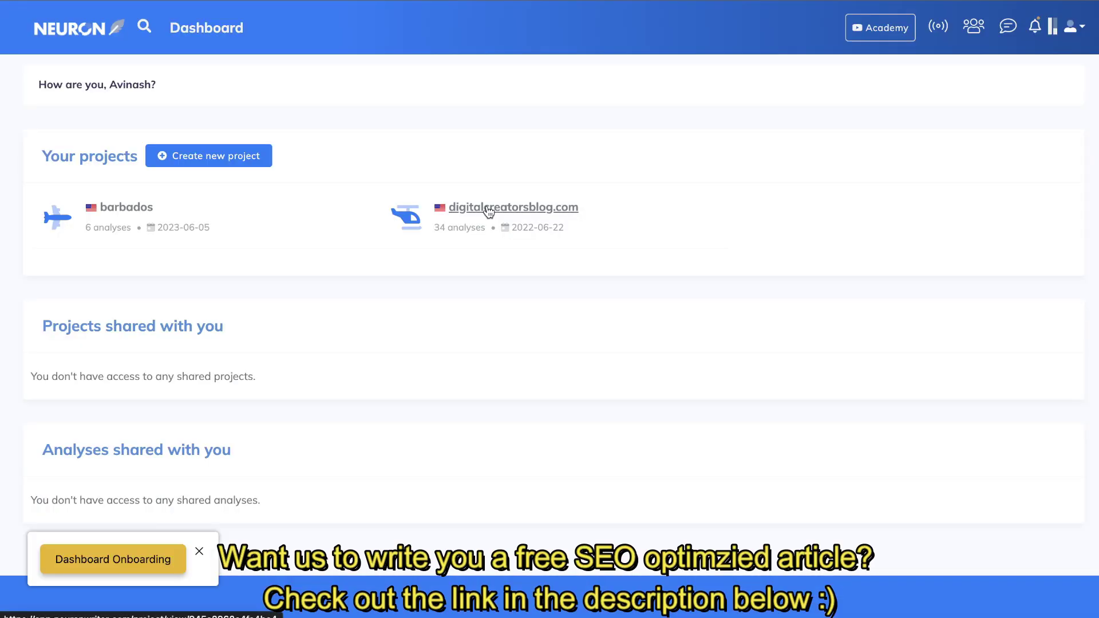
# Open the digitalcreatorsblog.com project to see its Content writer queries.
pyautogui.click(488, 212)
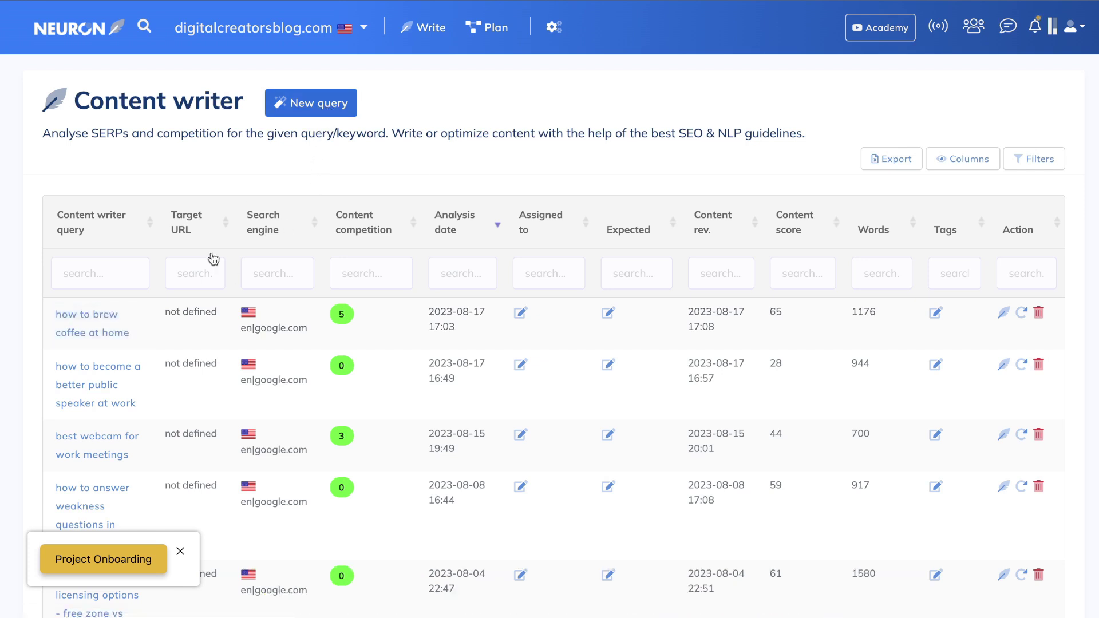
# Open the 'how to brew coffee at home' editor and review the article scoring 65.
pyautogui.click(121, 337)
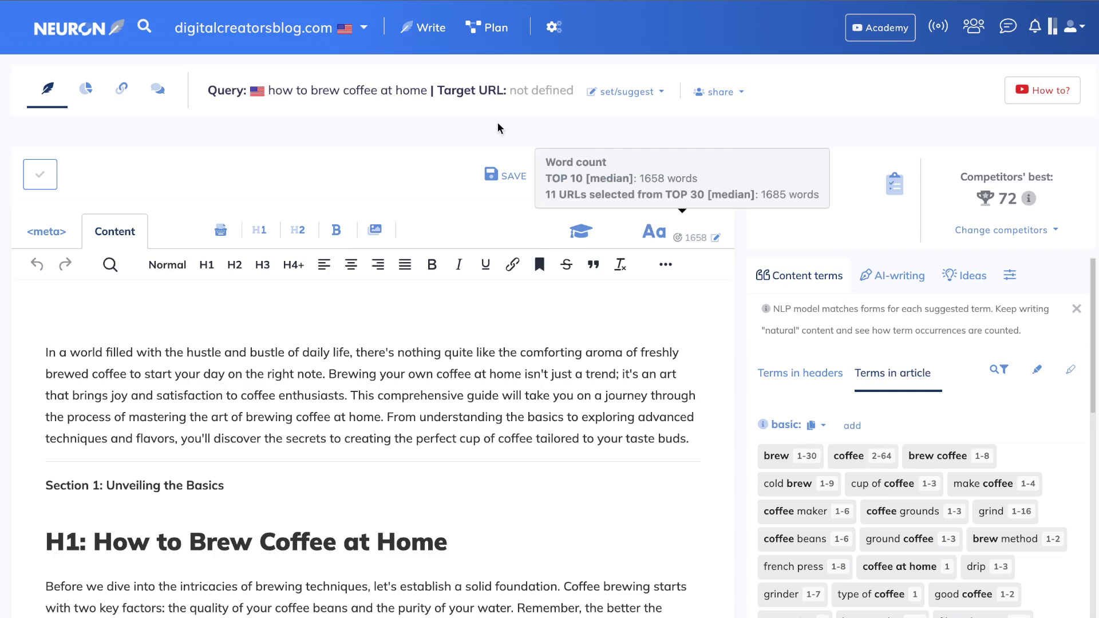
pyautogui.scroll(-1, 460, 257)
pyautogui.scroll(-1, 460, 257)
pyautogui.moveTo(699, 197)
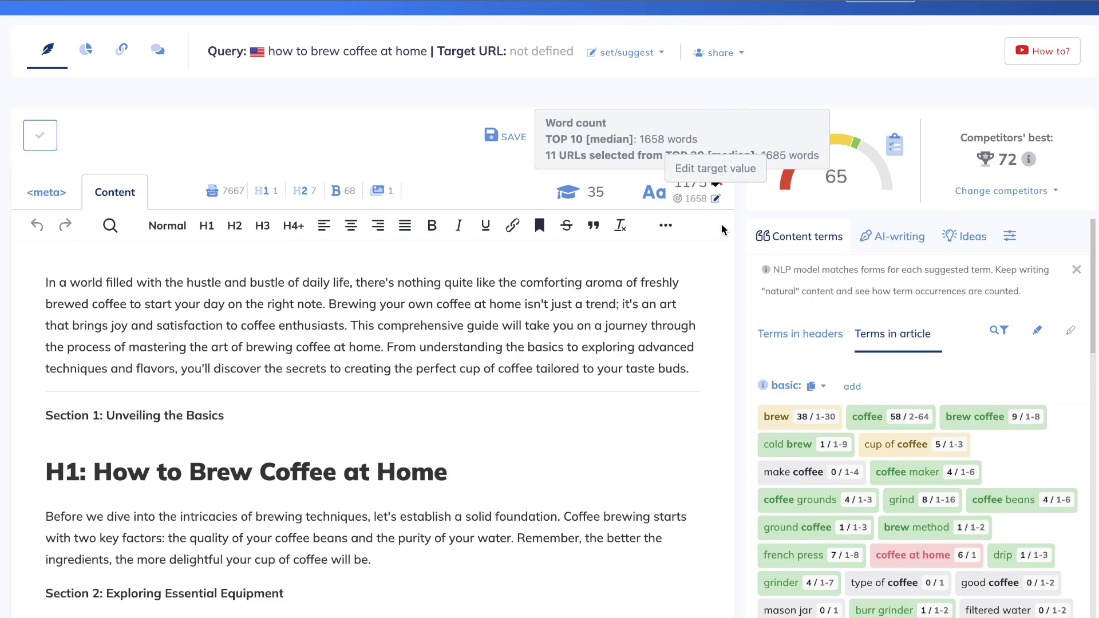
pyautogui.scroll(-3, 881, 332)
pyautogui.scroll(2, 896, 295)
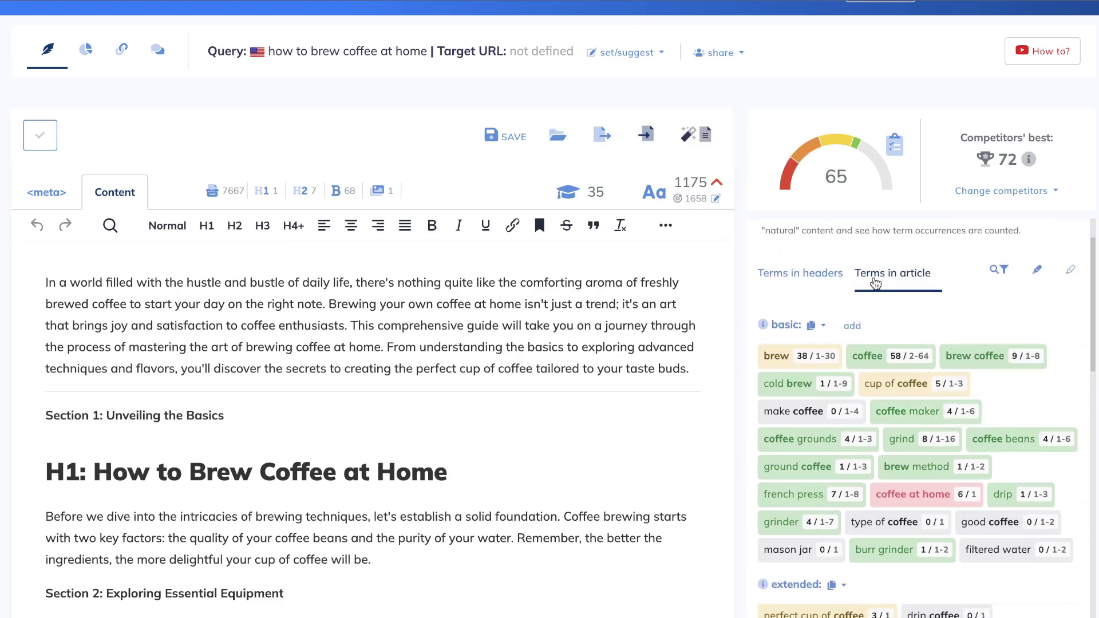
# Compare header term suggestions with the article-wide term counts, reviewing the full term list.
pyautogui.click(801, 274)
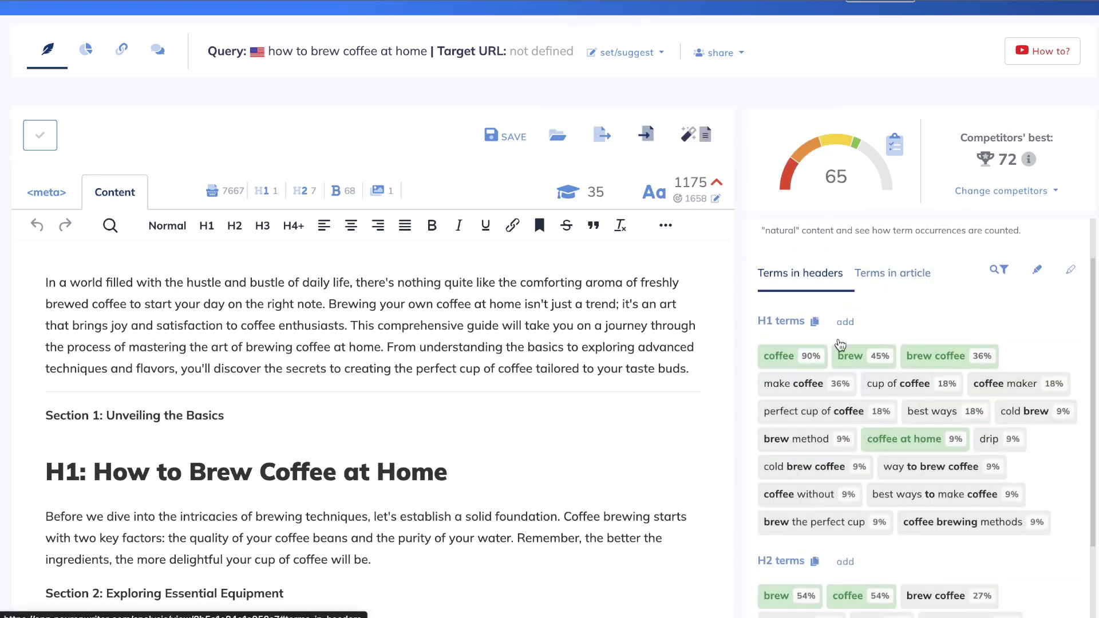
pyautogui.click(891, 279)
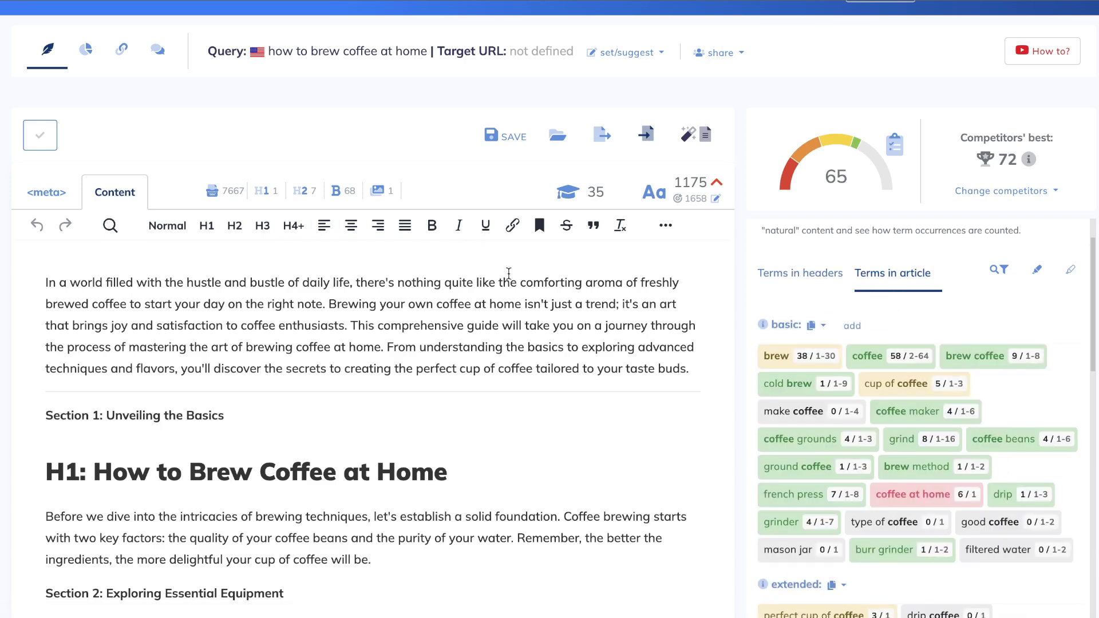
pyautogui.scroll(-1, 498, 301)
pyautogui.scroll(-1, 435, 393)
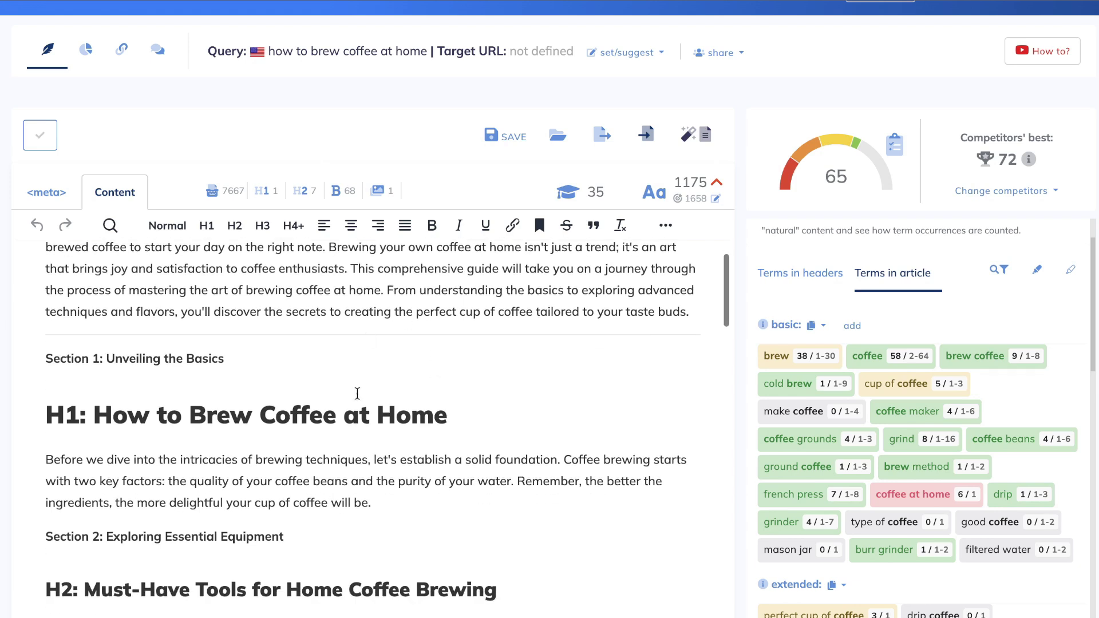
pyautogui.scroll(-1, 404, 336)
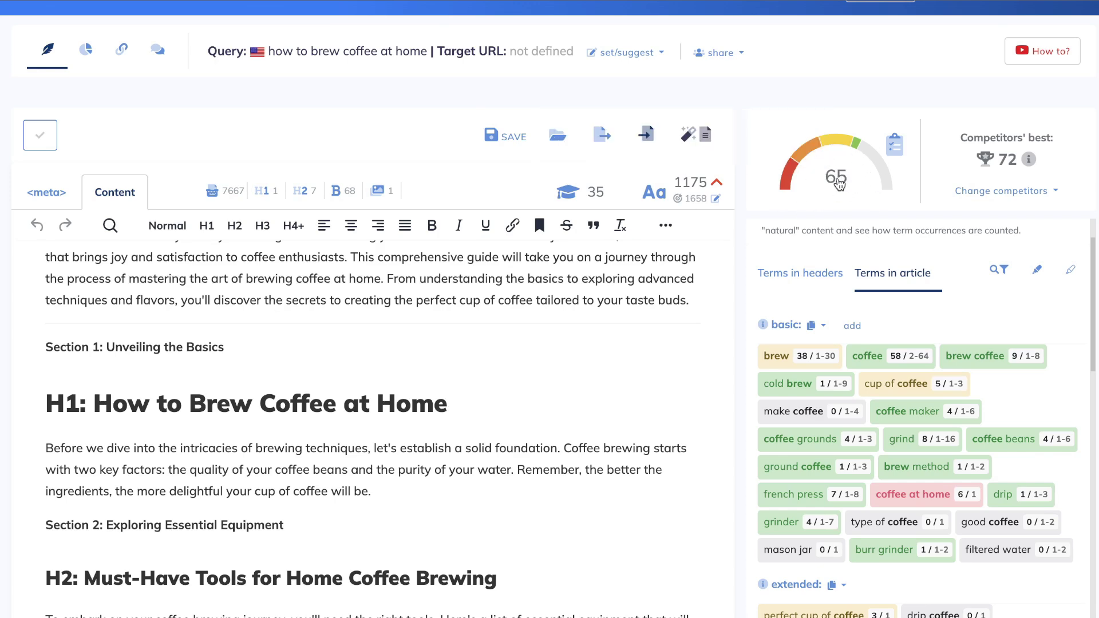
pyautogui.scroll(-10, 383, 332)
pyautogui.scroll(-20, 383, 333)
pyautogui.scroll(-10, 383, 333)
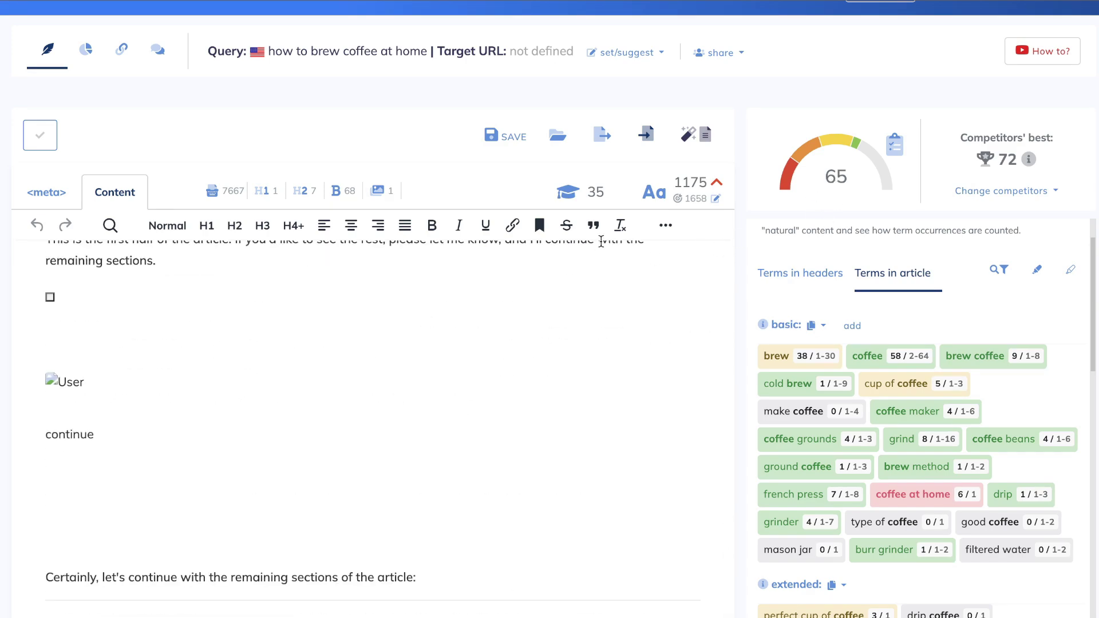
pyautogui.scroll(20, 583, 348)
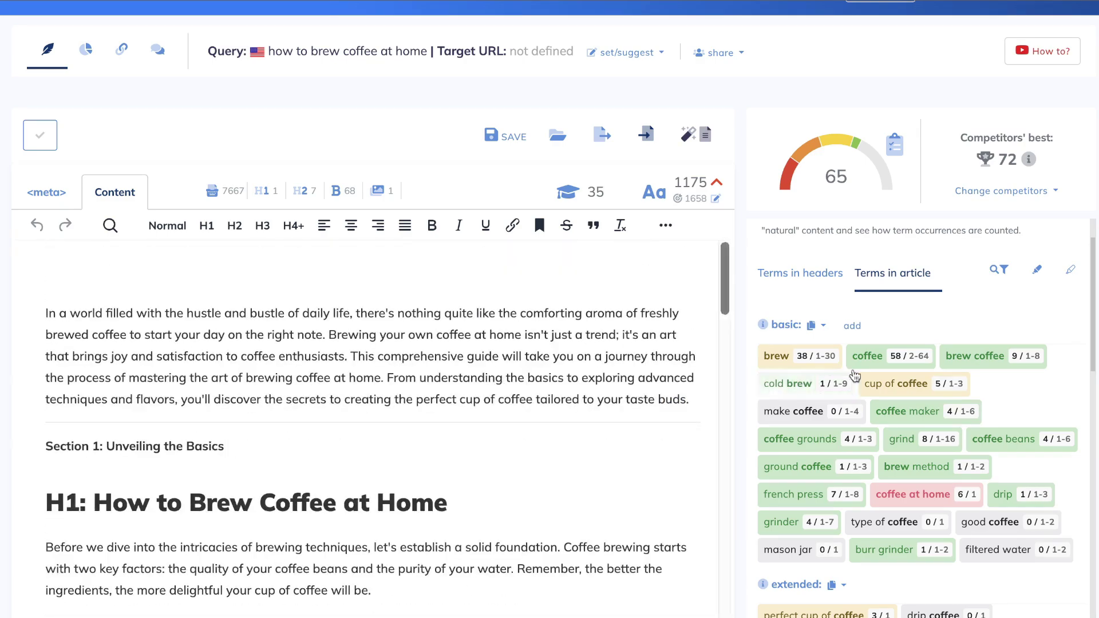
# Settle on Terms in headers and pick the 'make coffee' term for the H1.
pyautogui.click(826, 279)
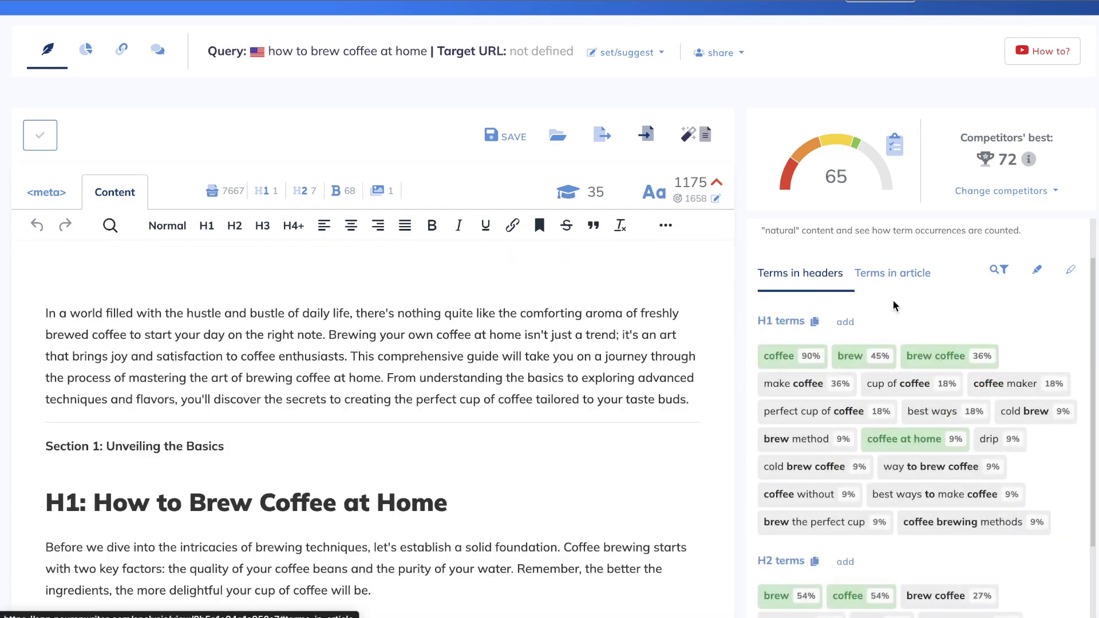
pyautogui.click(893, 276)
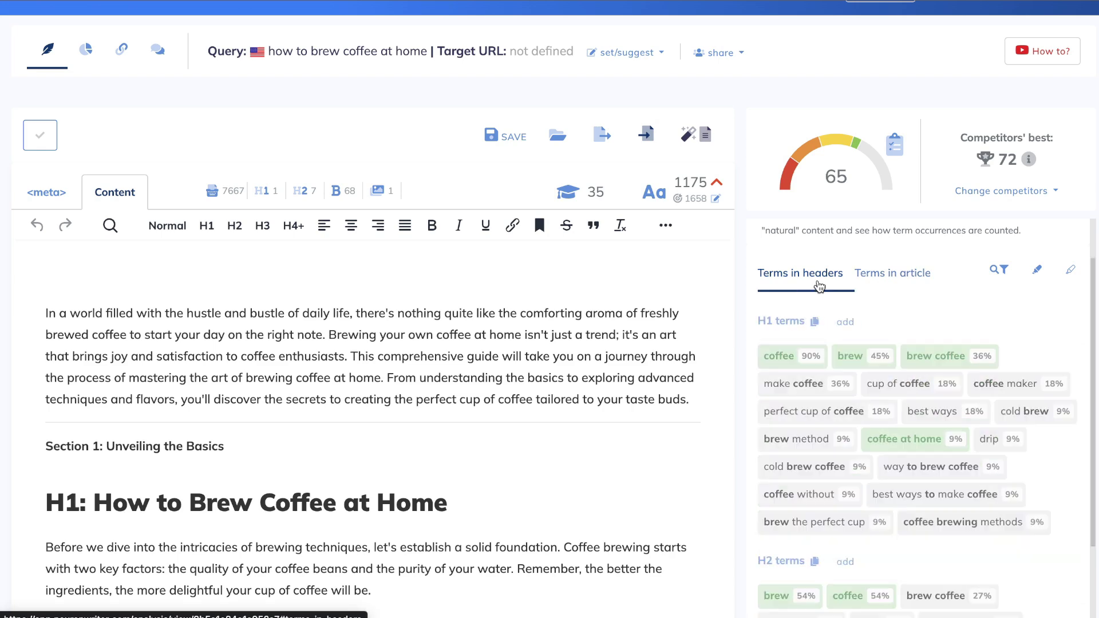
pyautogui.click(894, 282)
pyautogui.click(769, 273)
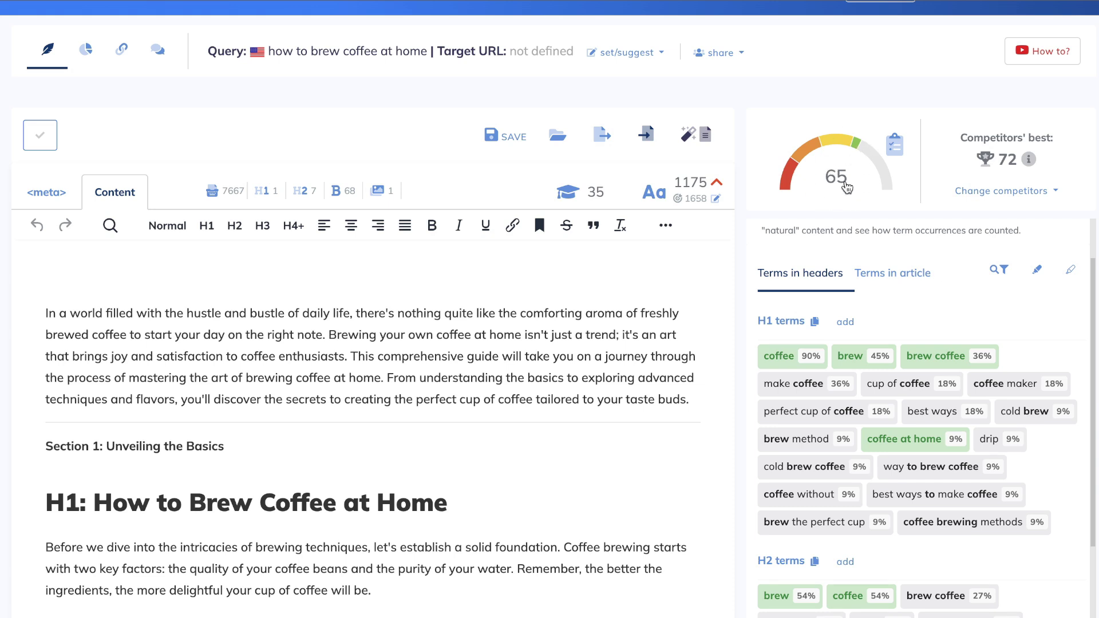
pyautogui.scroll(-1, 835, 310)
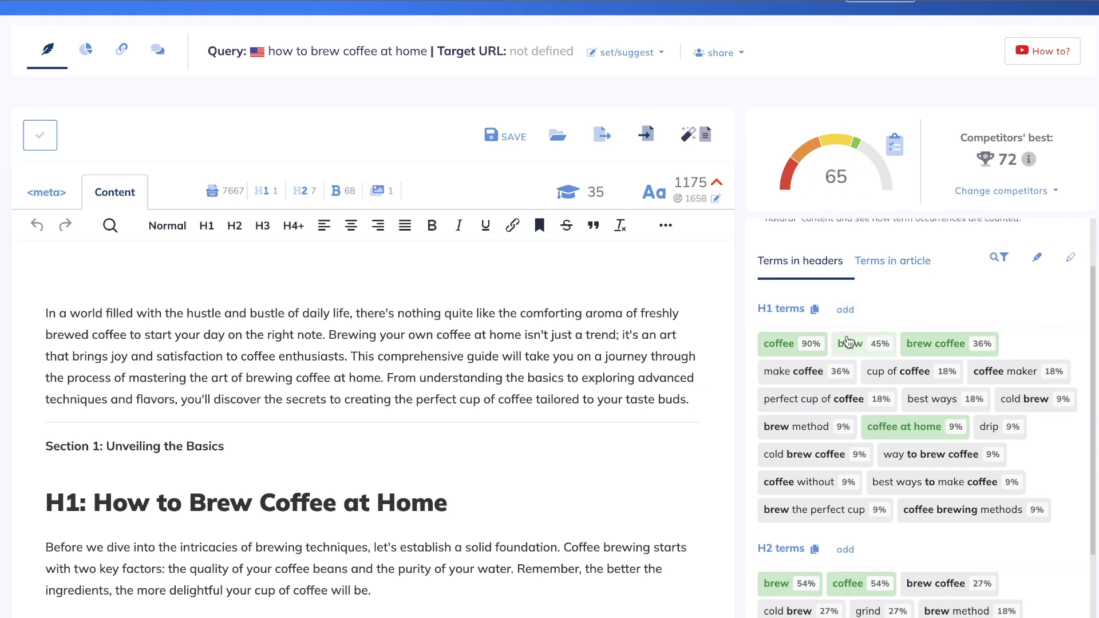
pyautogui.click(826, 367)
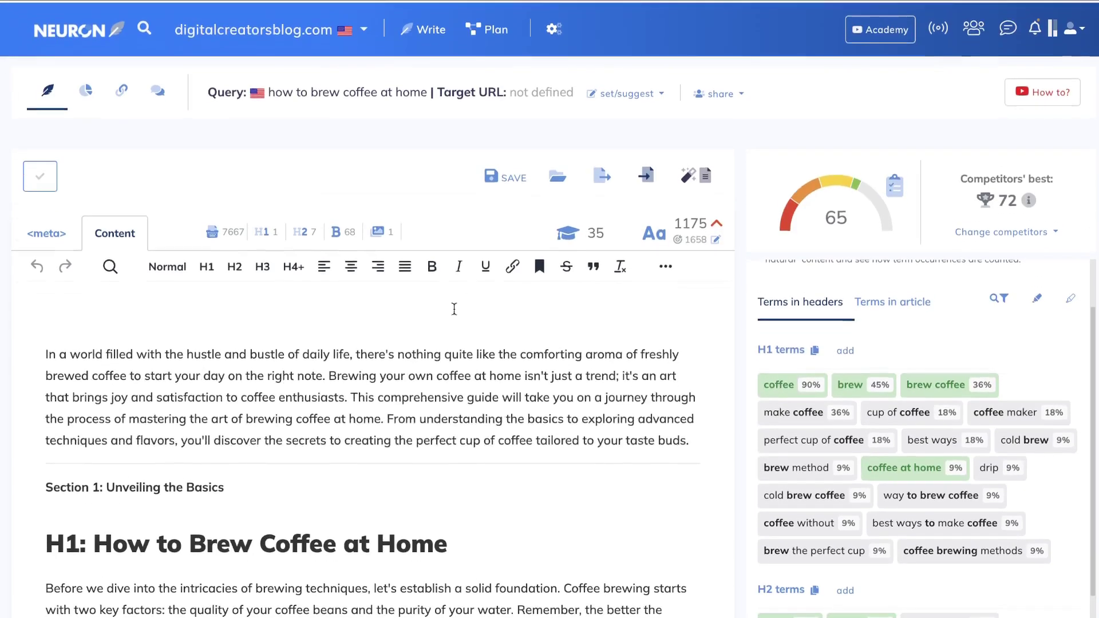
pyautogui.scroll(-2, 454, 286)
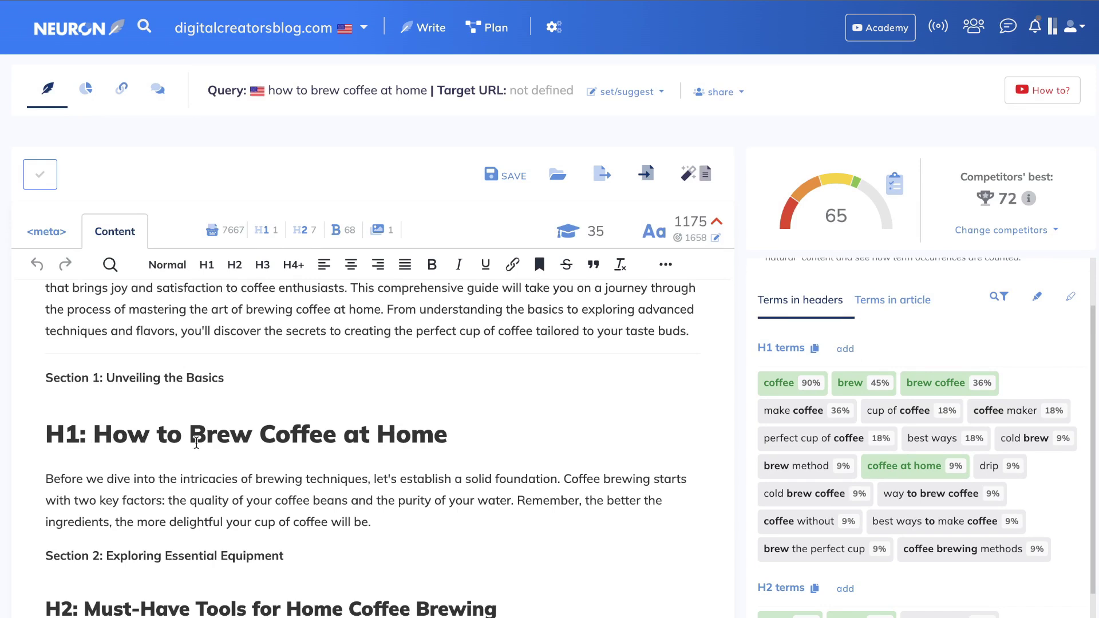
# Append ' (Best Ways to Make Coffee)' to the H1 and refresh the score to 69.
pyautogui.write('(Best Ways to Make Coffee')
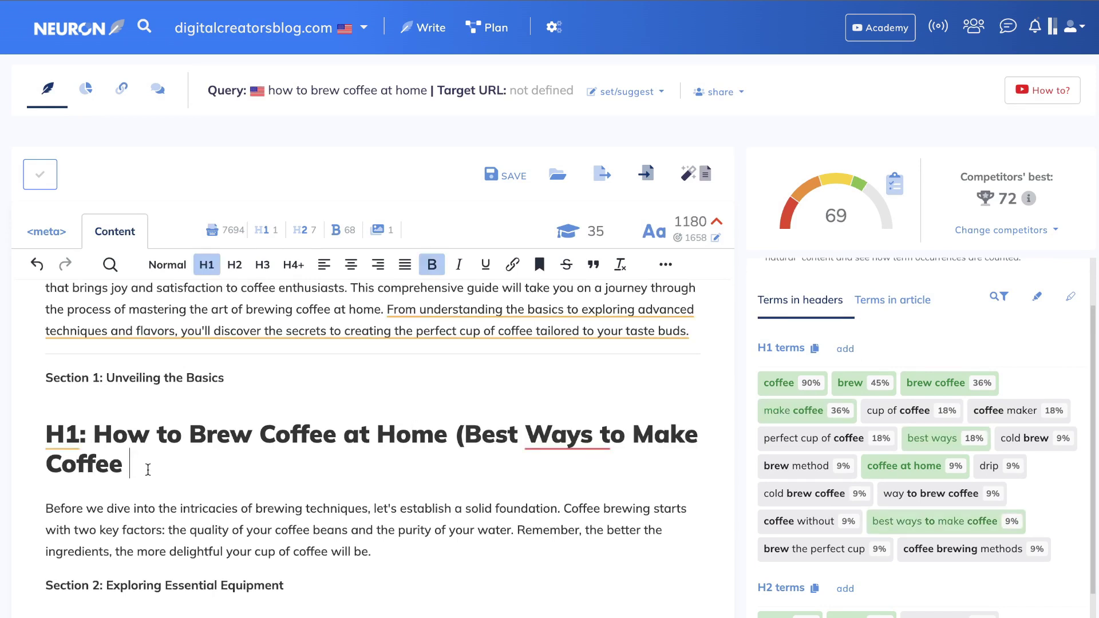
pyautogui.press('BackSpace')
pyautogui.write(')')
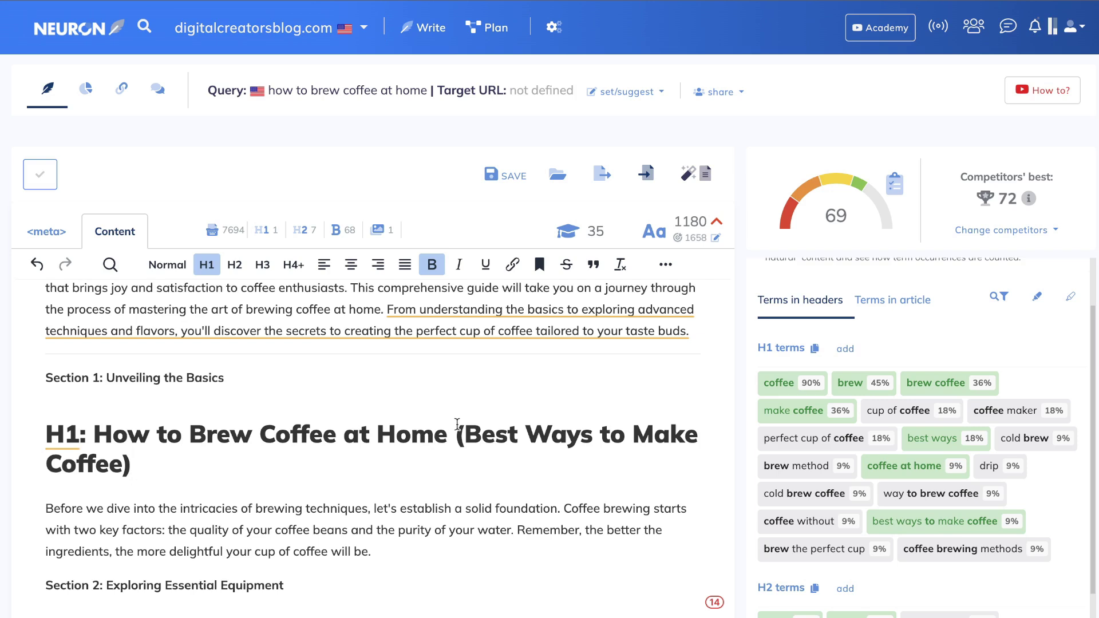
pyautogui.click(837, 216)
# Replace the first H2 with the pasted heading 'Must-Have Tools To Brew Coffee At Home'.
pyautogui.scroll(-3, 522, 422)
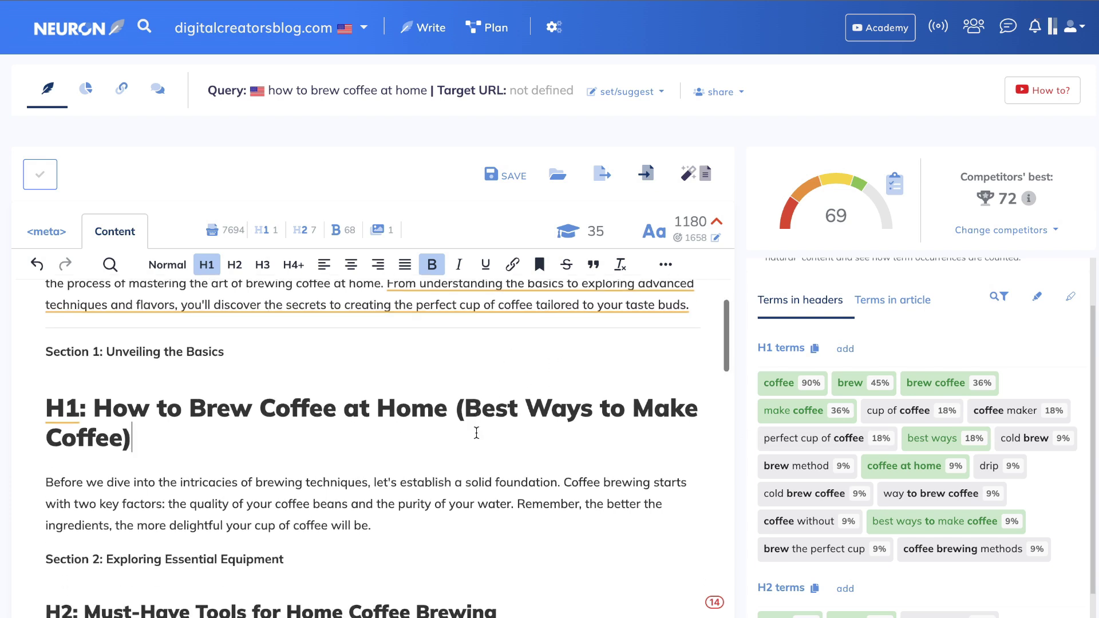
pyautogui.scroll(-3, 477, 434)
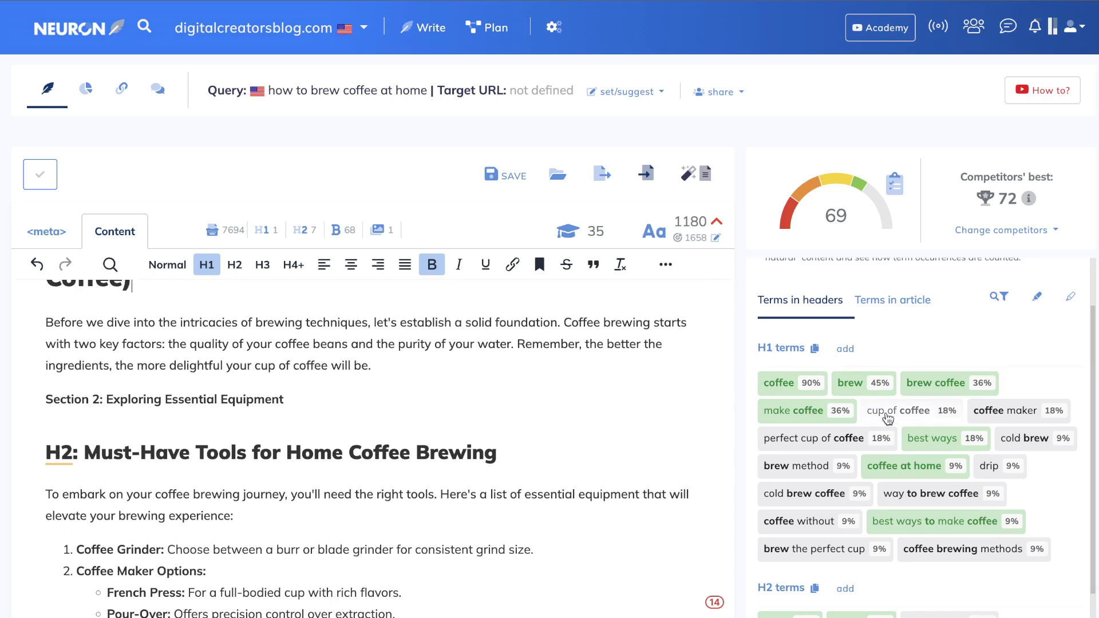
pyautogui.scroll(-3, 883, 454)
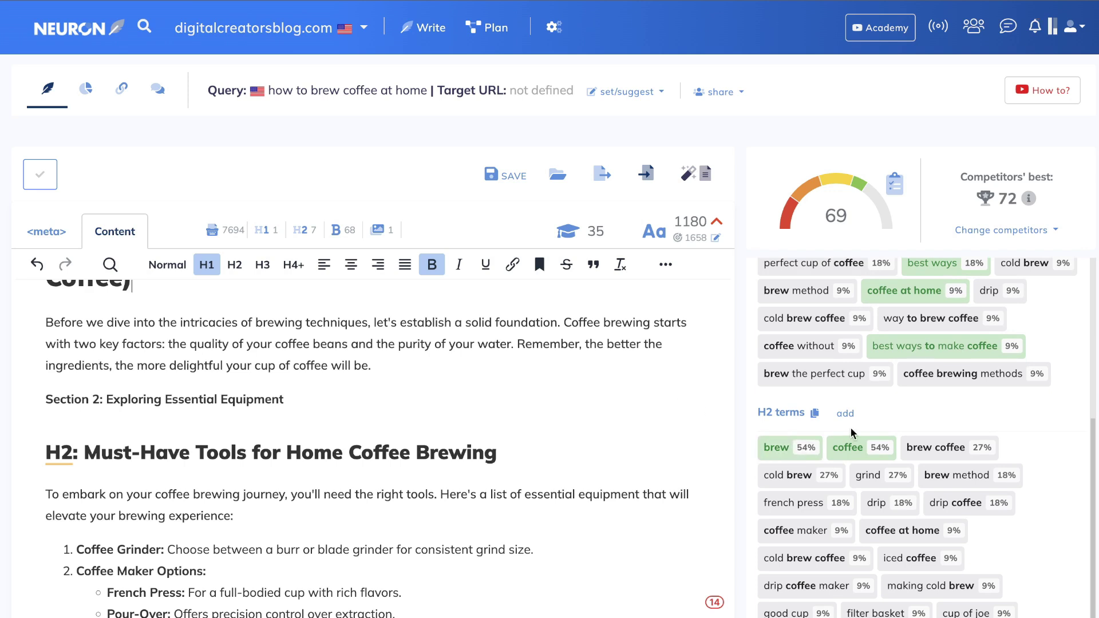
pyautogui.scroll(3, 422, 363)
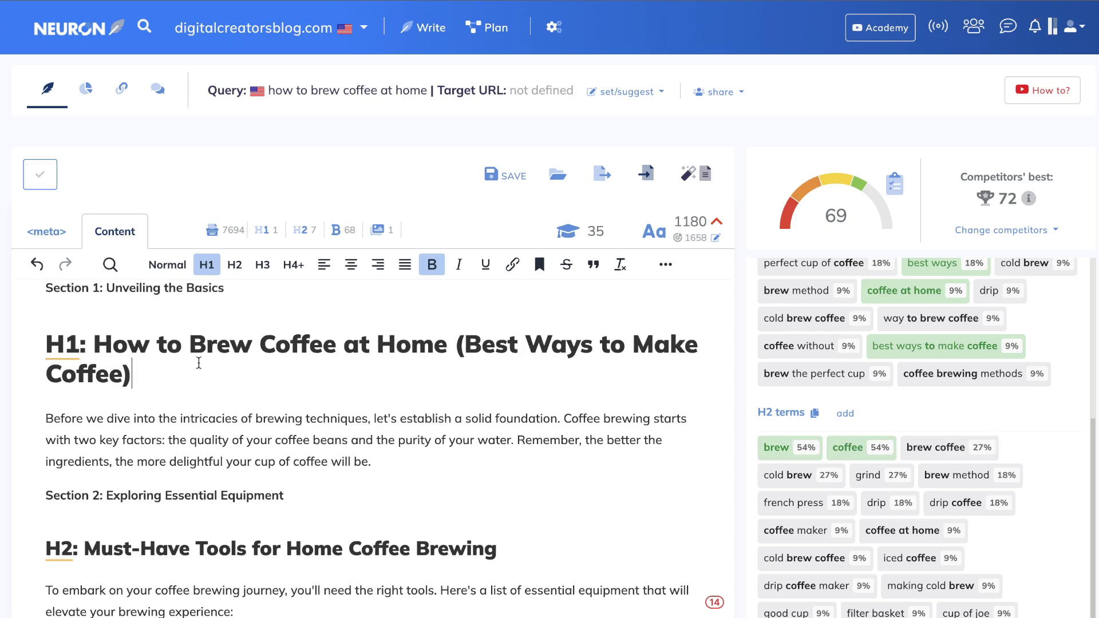
pyautogui.scroll(-4, 341, 411)
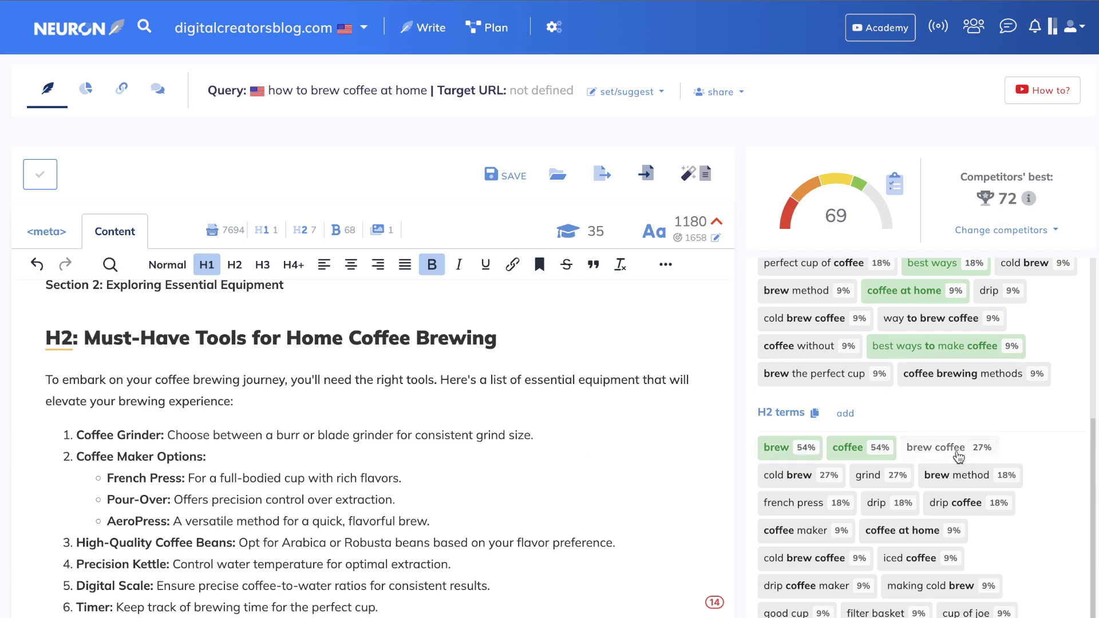
pyautogui.tripleClick(512, 334)
pyautogui.write('H2: Must-Have Tools To Brew Coffee At Home')
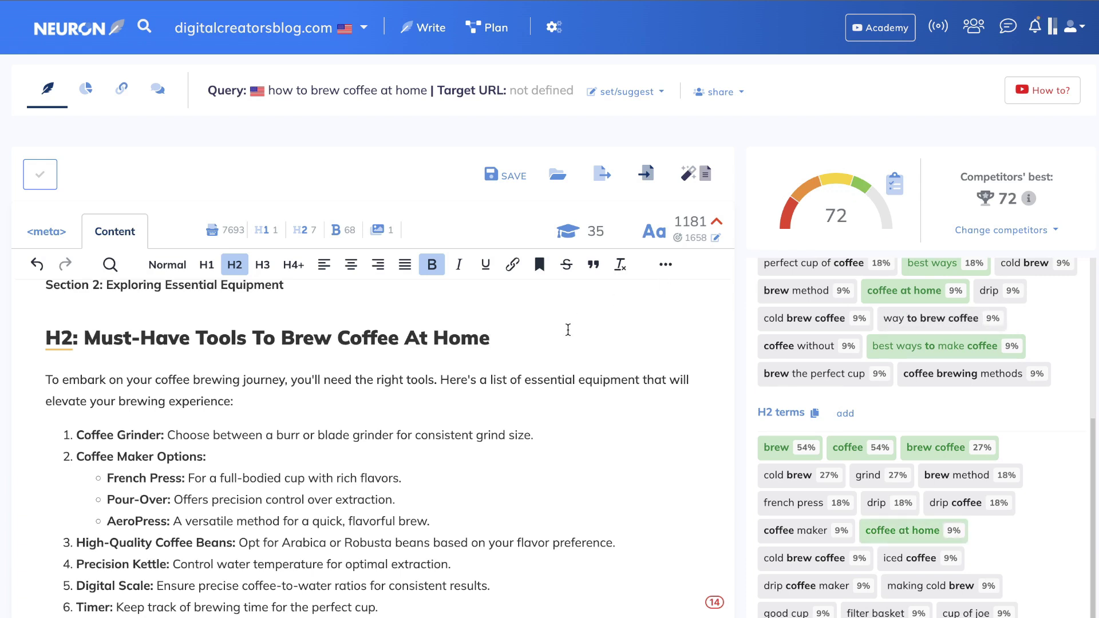
# Scroll through the article and H2 terms list to confirm the content score reaches 75.
pyautogui.scroll(-6, 567, 326)
pyautogui.scroll(-2, 568, 330)
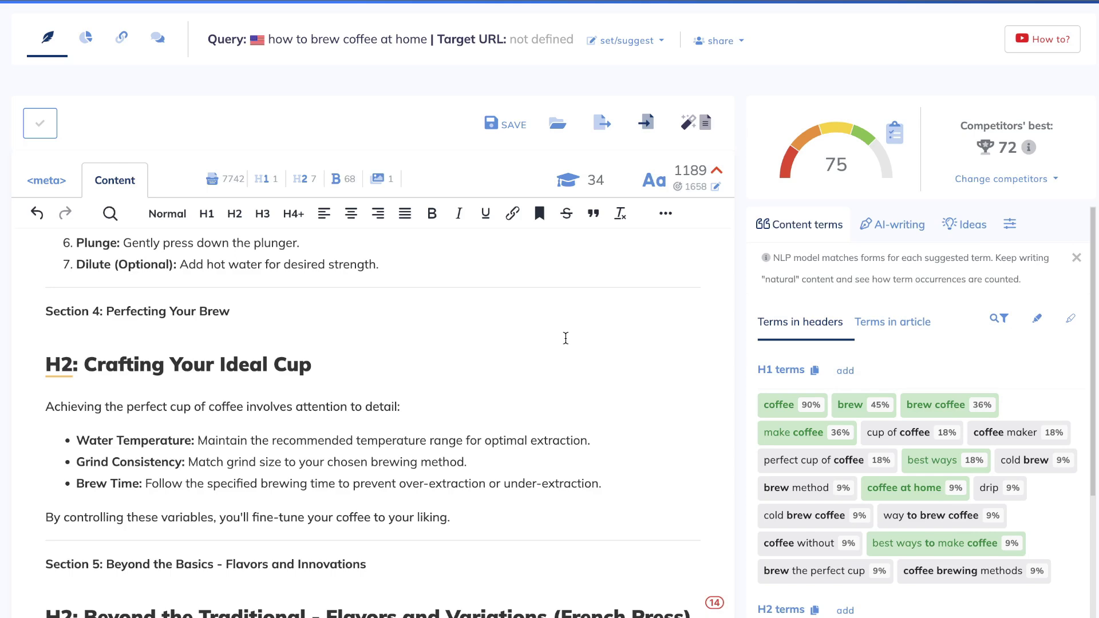
pyautogui.scroll(-4, 828, 369)
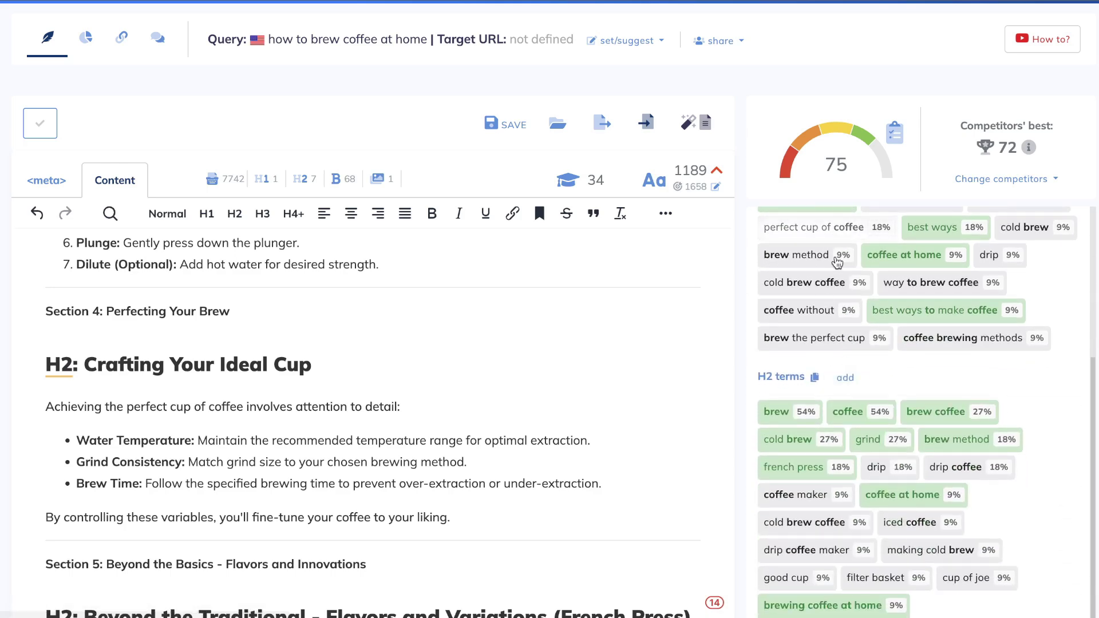
pyautogui.scroll(4, 857, 283)
# Switch the terms panel to Terms in article and review the basic and extended term counts.
pyautogui.click(890, 327)
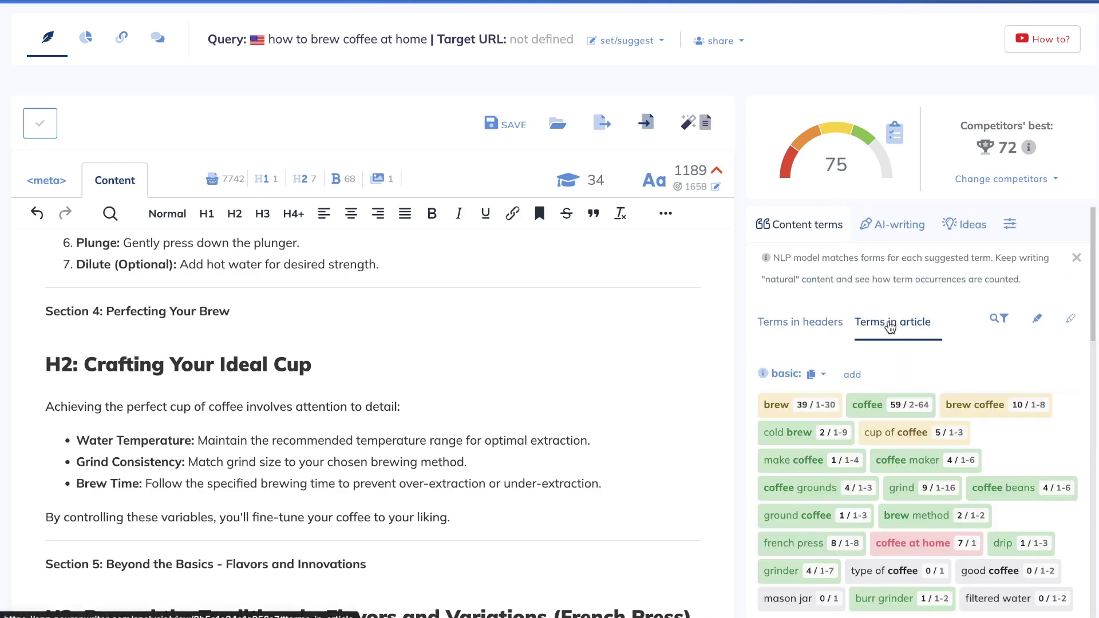
pyautogui.scroll(-4, 868, 375)
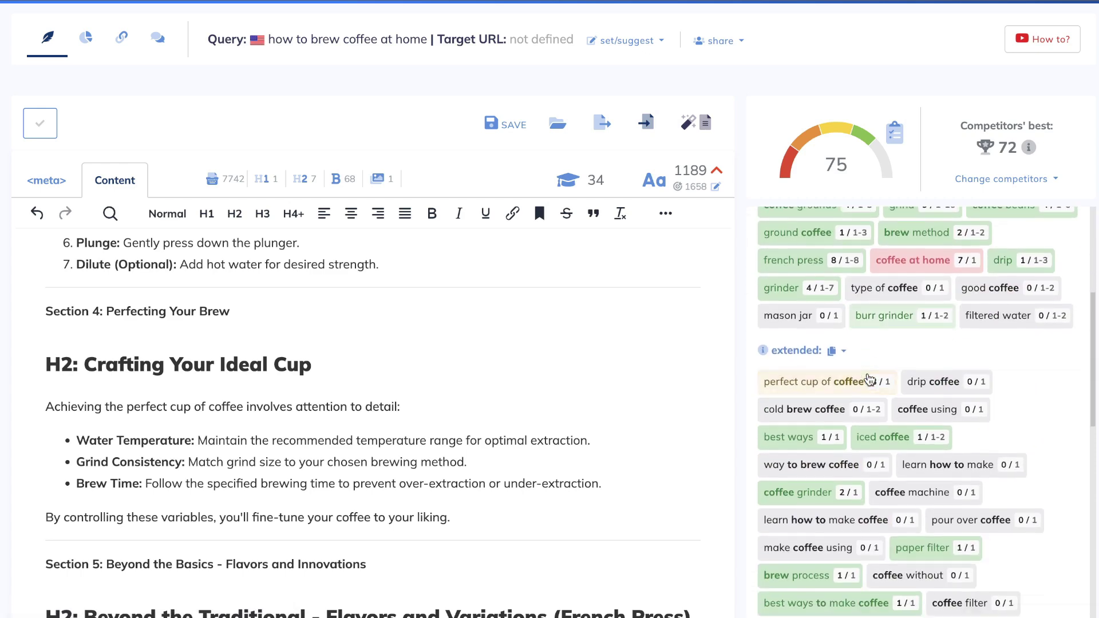
pyautogui.scroll(5, 867, 376)
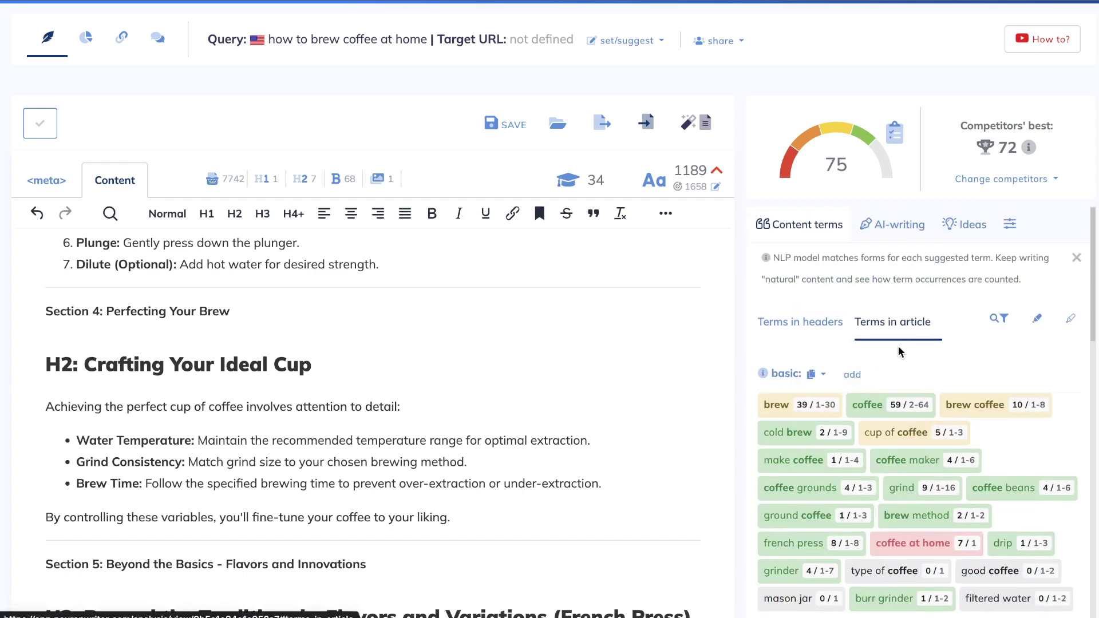
pyautogui.scroll(-2, 913, 349)
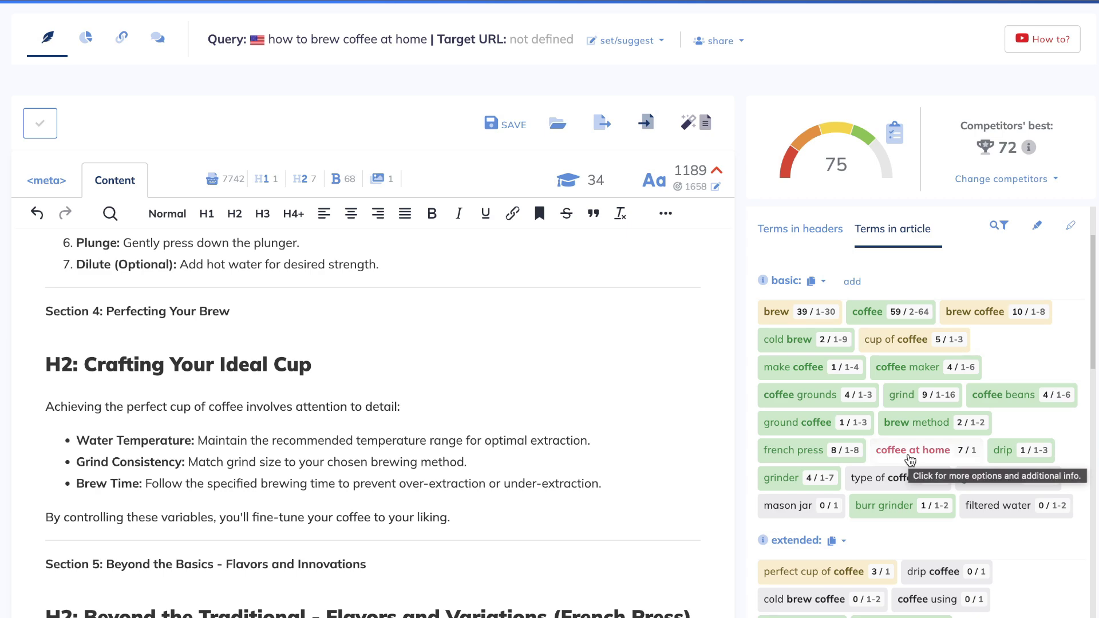
# Highlight every 'coffee at home' occurrence and scroll through the article to find them.
pyautogui.click(910, 455)
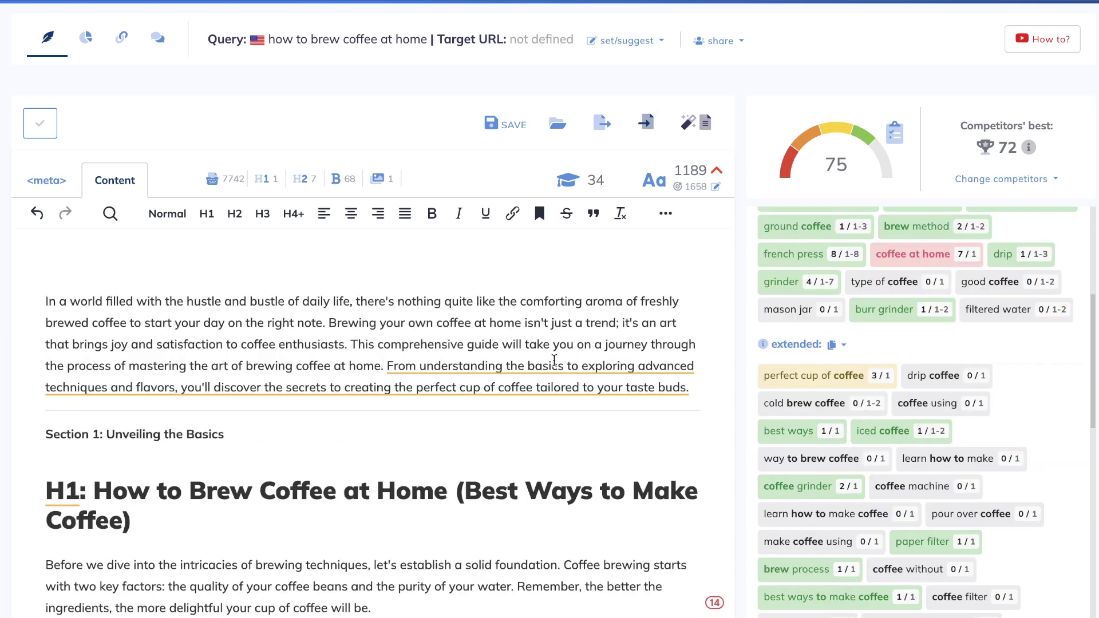
pyautogui.scroll(-1, 908, 356)
pyautogui.scroll(-5, 908, 356)
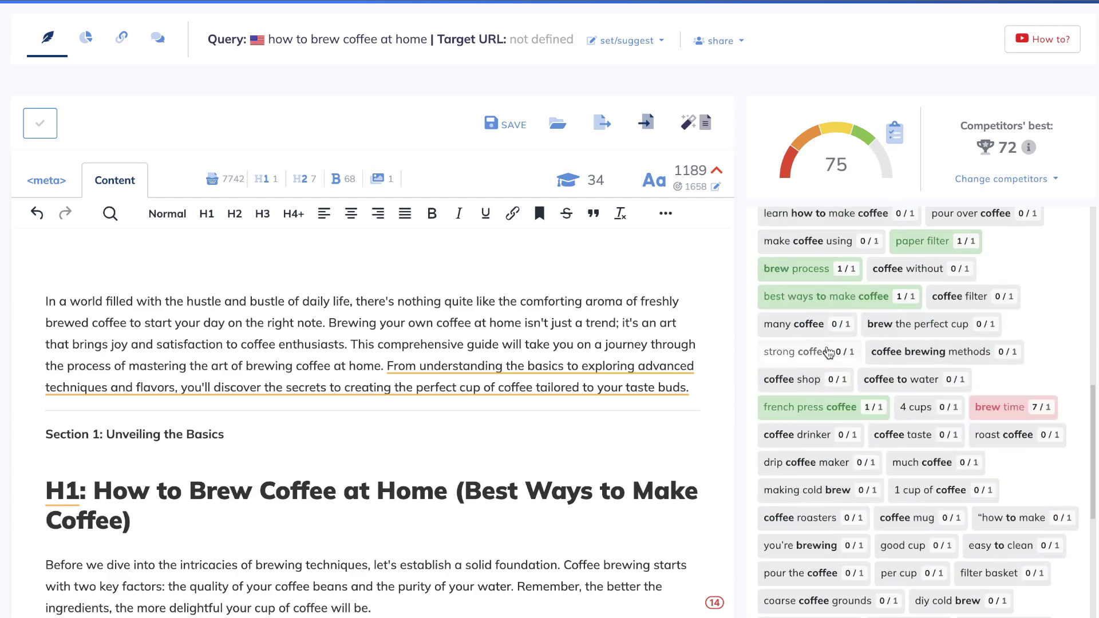
pyautogui.scroll(1, 632, 351)
pyautogui.scroll(-1, 655, 298)
pyautogui.scroll(-8, 655, 298)
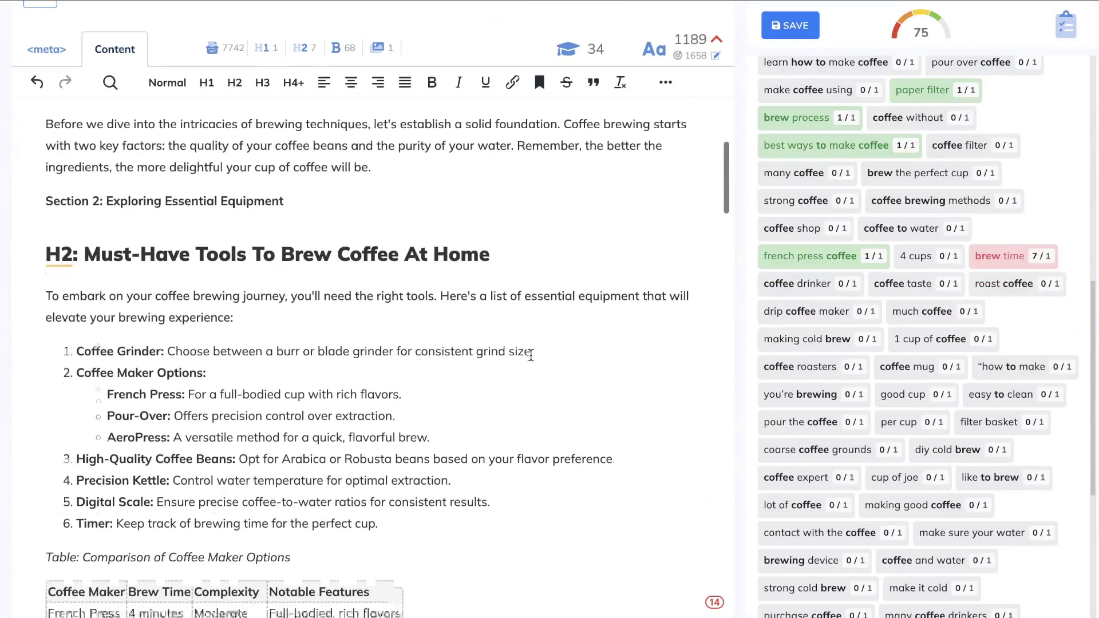
pyautogui.scroll(-10, 530, 355)
pyautogui.scroll(6, 531, 355)
pyautogui.scroll(15, 530, 355)
pyautogui.scroll(10, 901, 93)
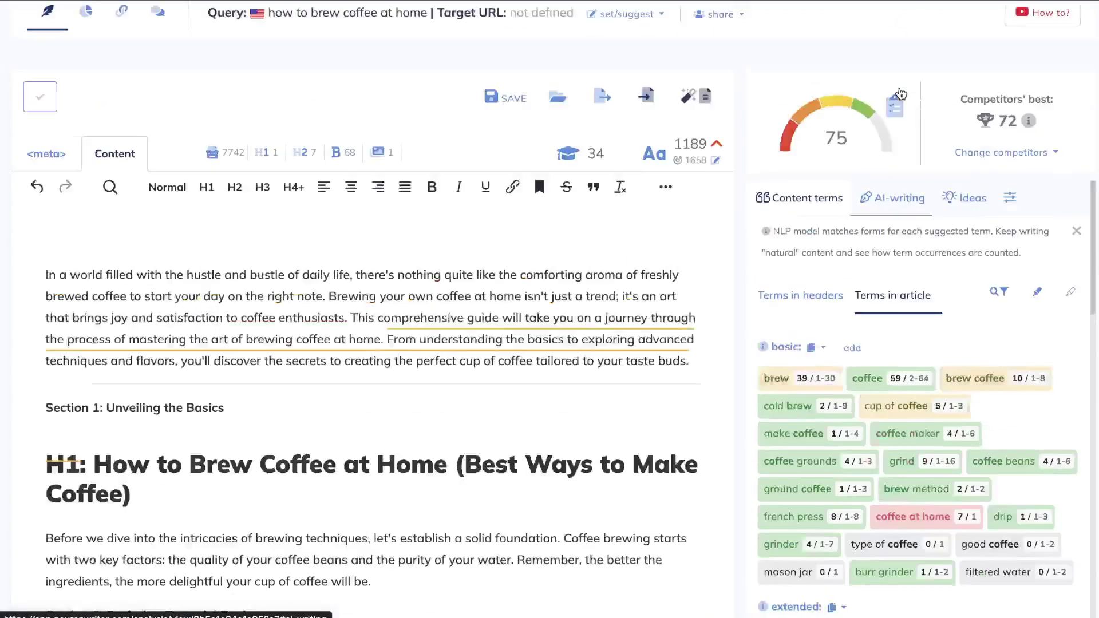
pyautogui.scroll(1, 902, 93)
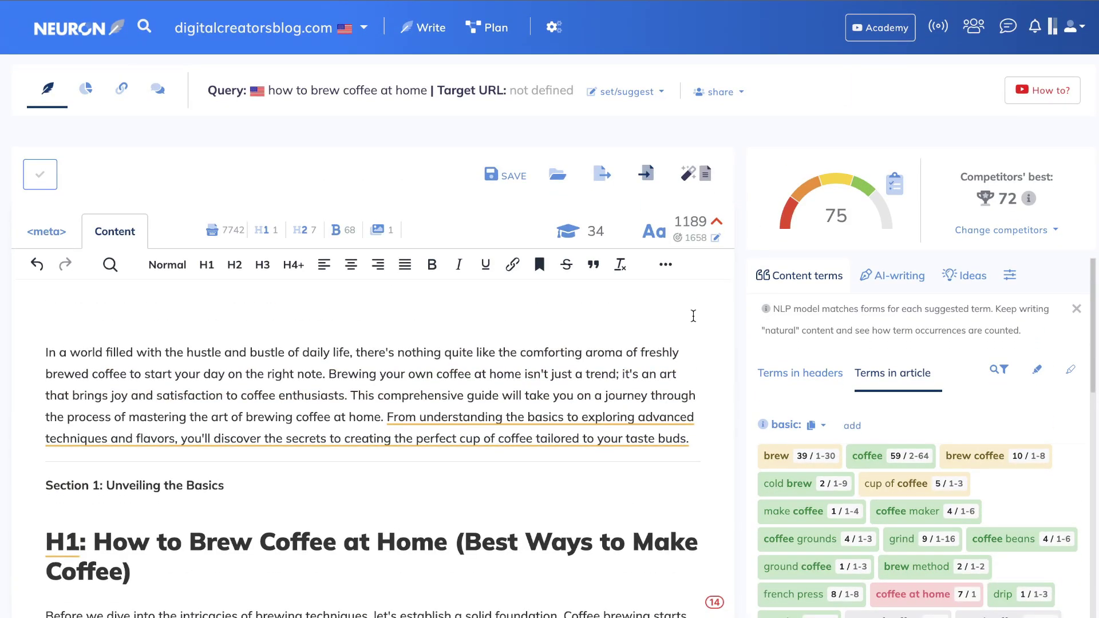